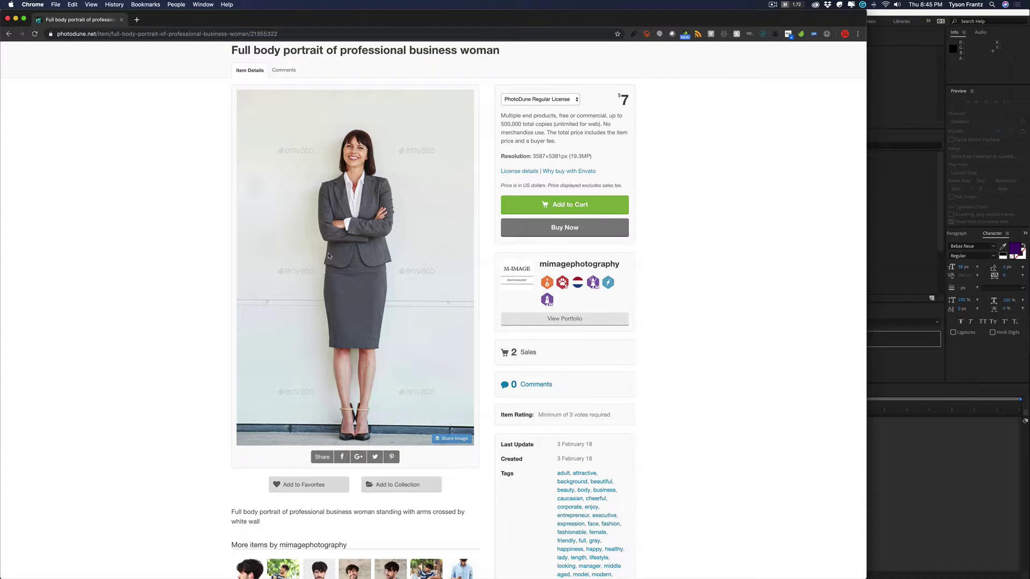
- Switch to After Effects and import WY0A3712.jpg from the Desktop into the project
scroll(327, 259, "down", 1)
scroll(333, 261, "up", 1)
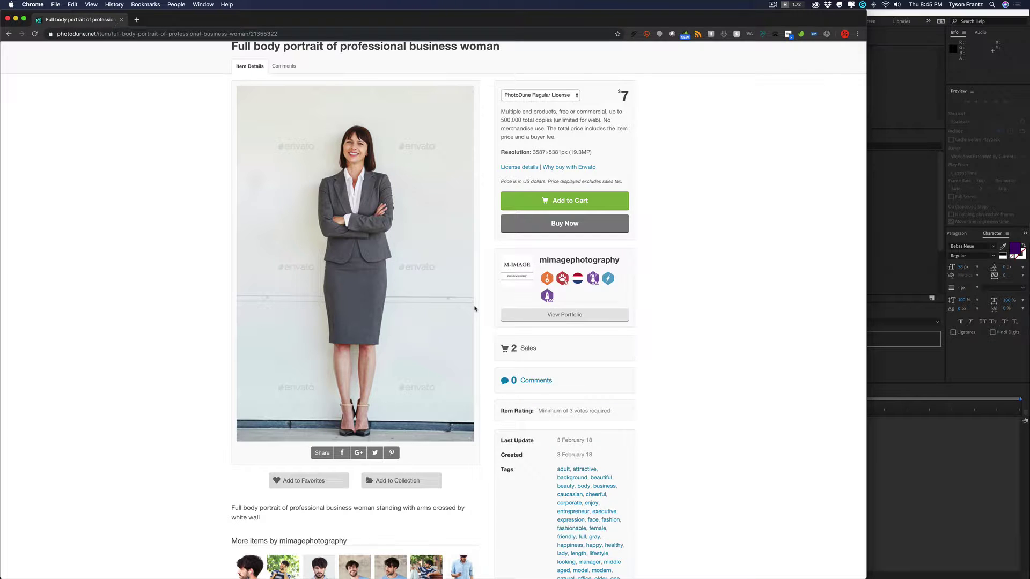
left_click(929, 454)
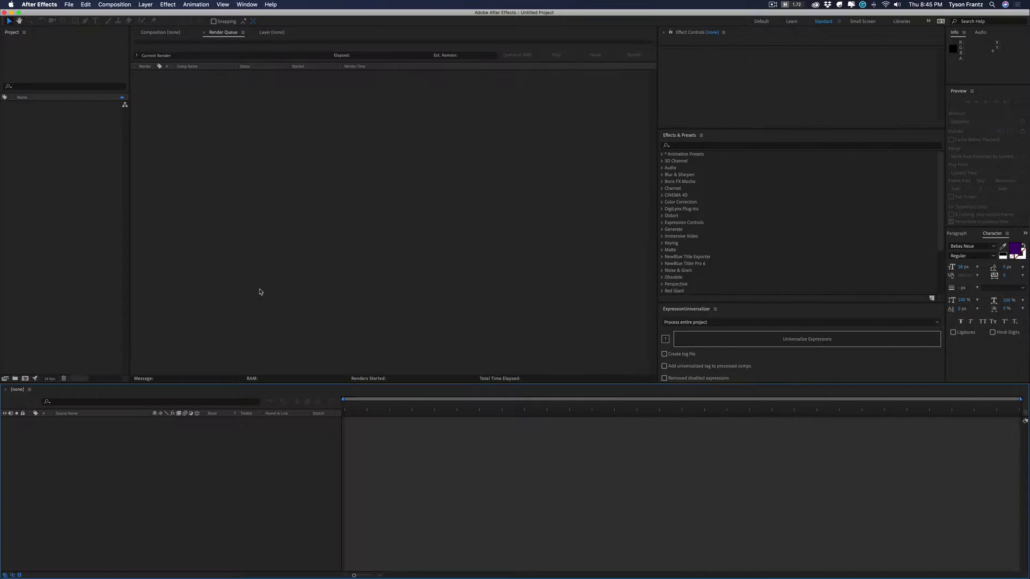
double_click(72, 192)
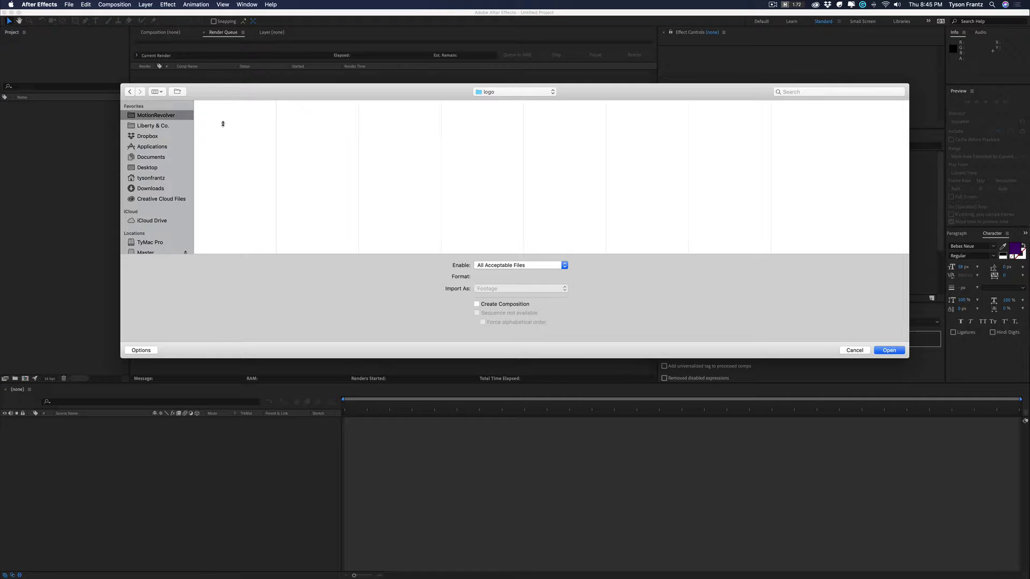
left_click(148, 167)
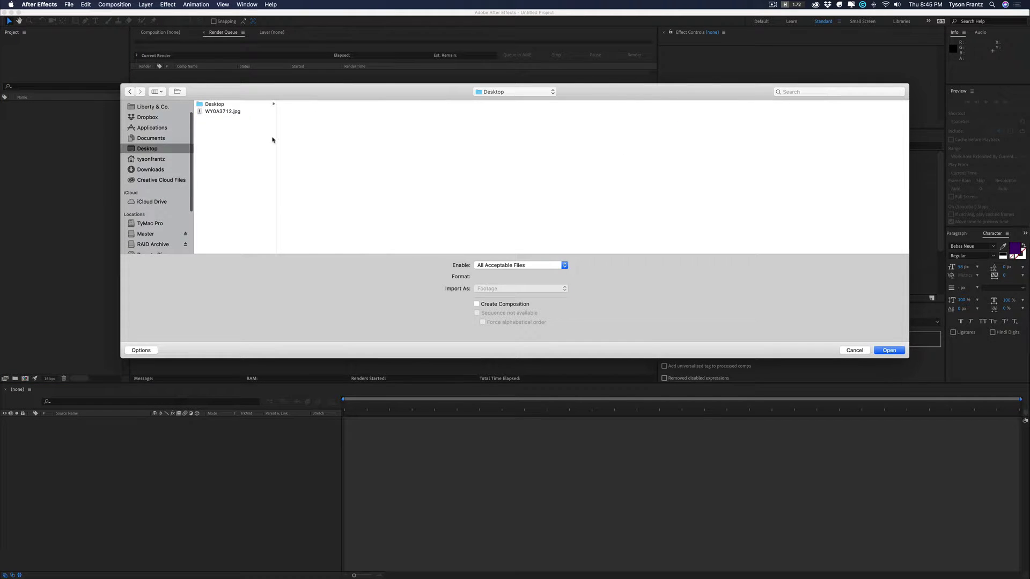
double_click(244, 110)
left_click(50, 124)
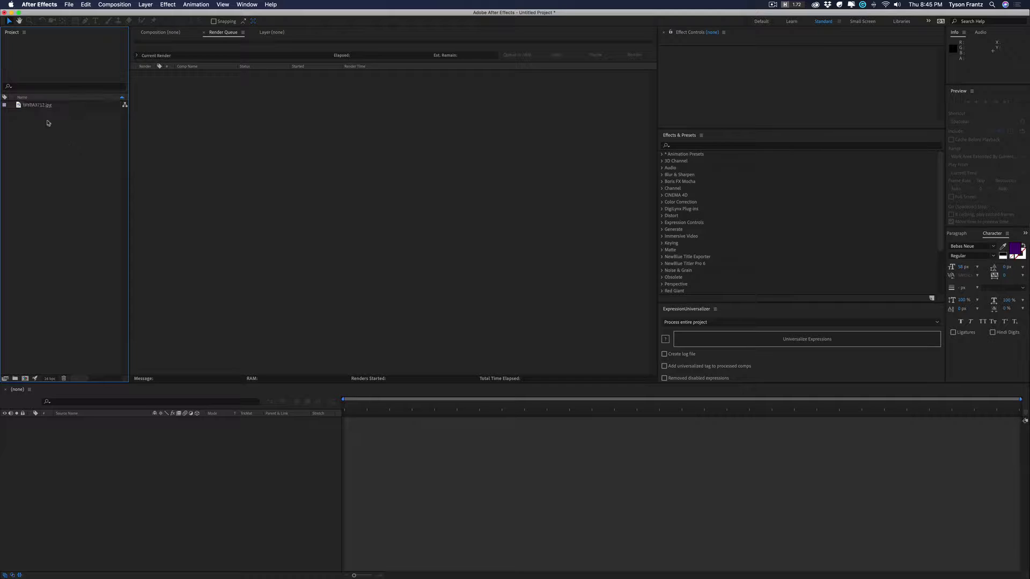
- Create a composition from WY0A3712.jpg and set its preview resolution to Half
left_click(39, 108)
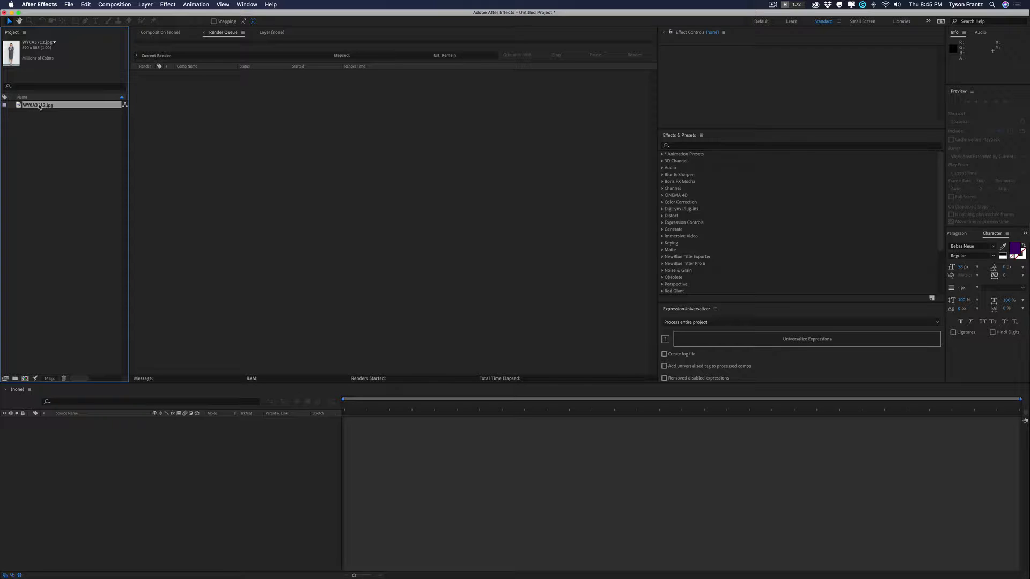
left_click_drag(40, 107, 26, 379)
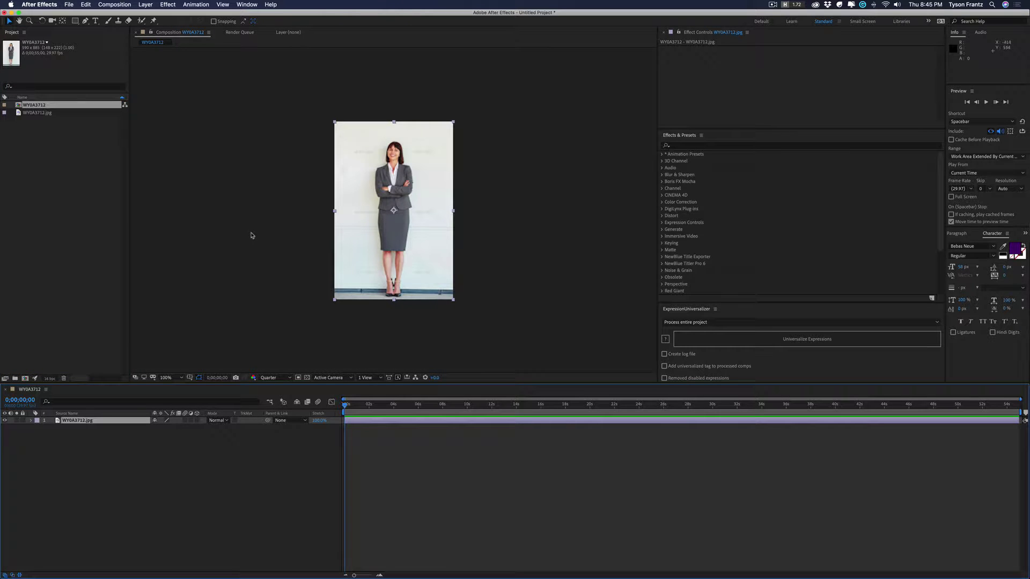
key("period")
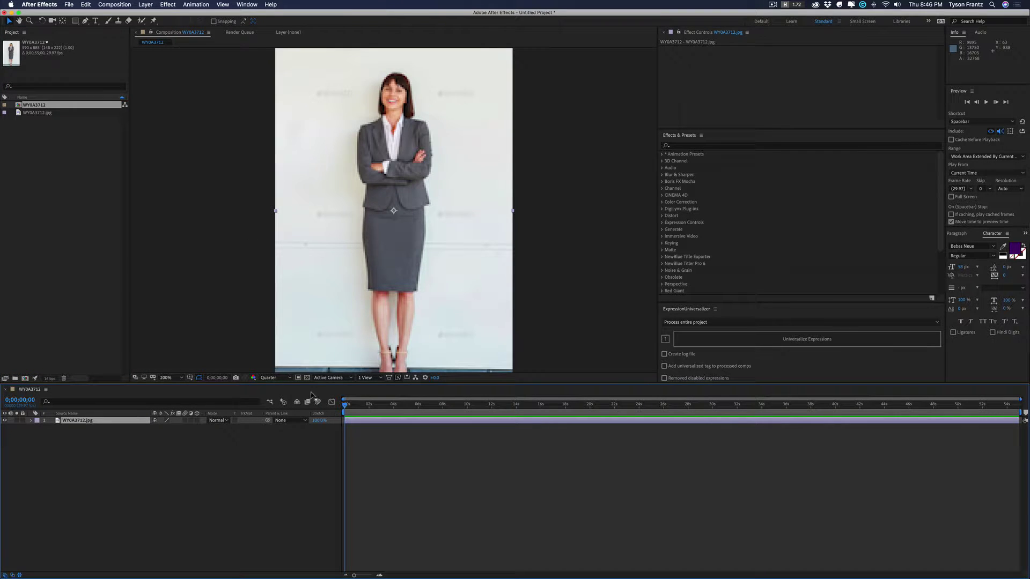
left_click(285, 379)
left_click(279, 406)
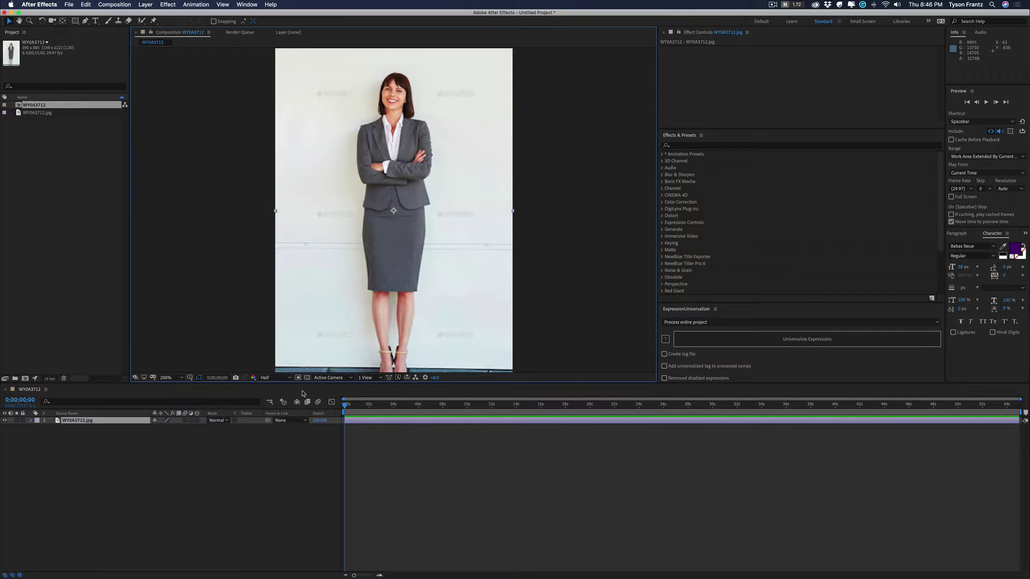
- Make the composition viewer taller by shrinking the timeline so the full portrait fits
left_click(398, 378)
left_click(397, 385)
left_click_drag(377, 384, 377, 441)
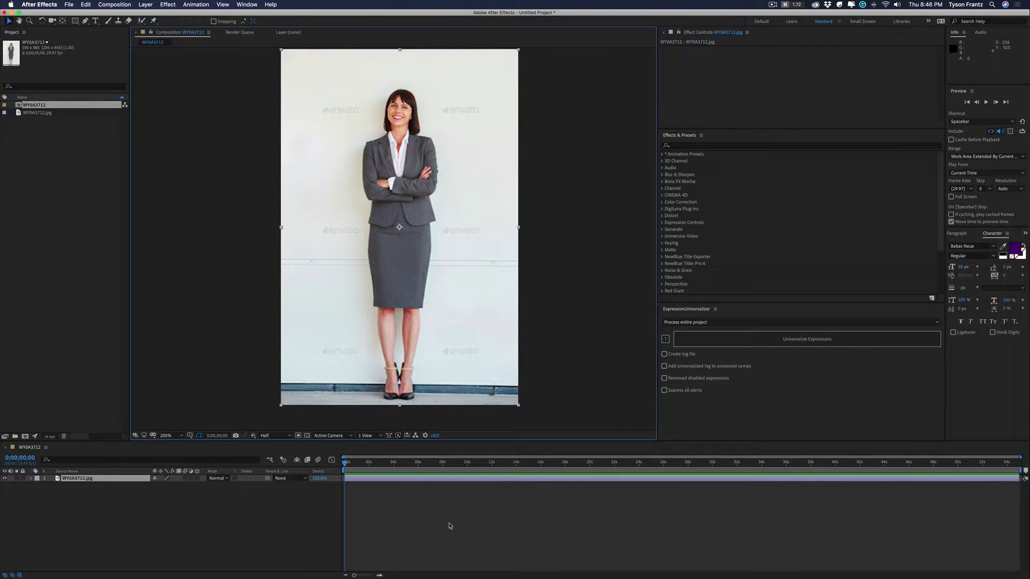
- Check the composition's width and height in its settings without changing them
left_click(450, 523)
key("super+k")
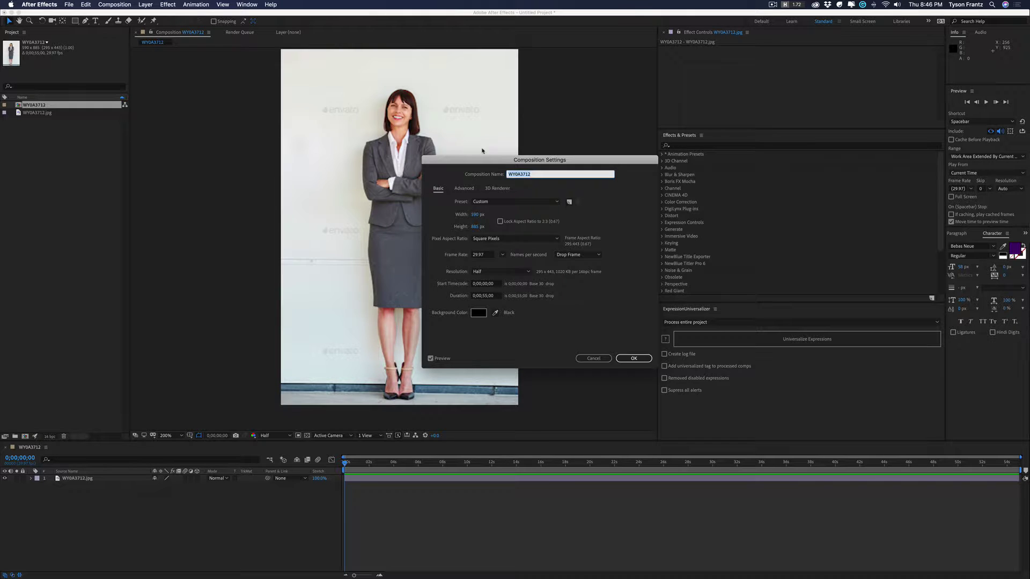
left_click_drag(482, 160, 529, 164)
left_click_drag(529, 221, 532, 221)
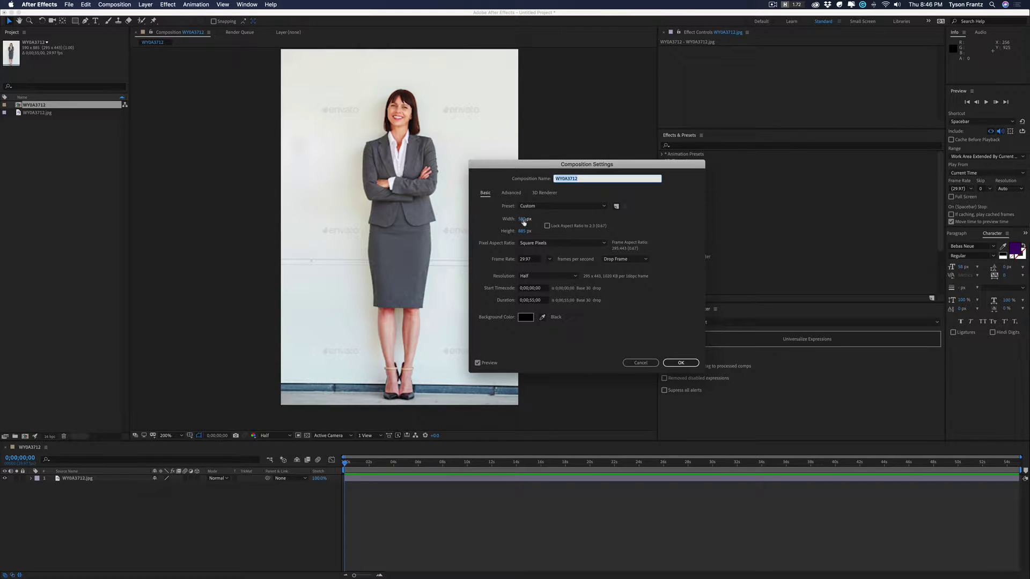
left_click(680, 363)
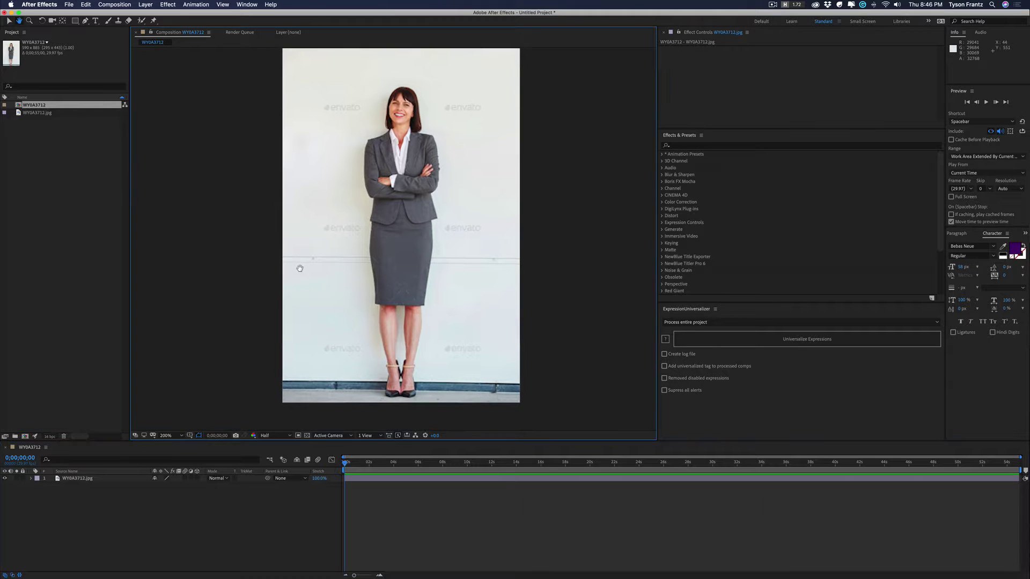
- Select the WY0A3712.jpg layer, widen the composition viewer and activate the Pen tool
left_click(380, 479)
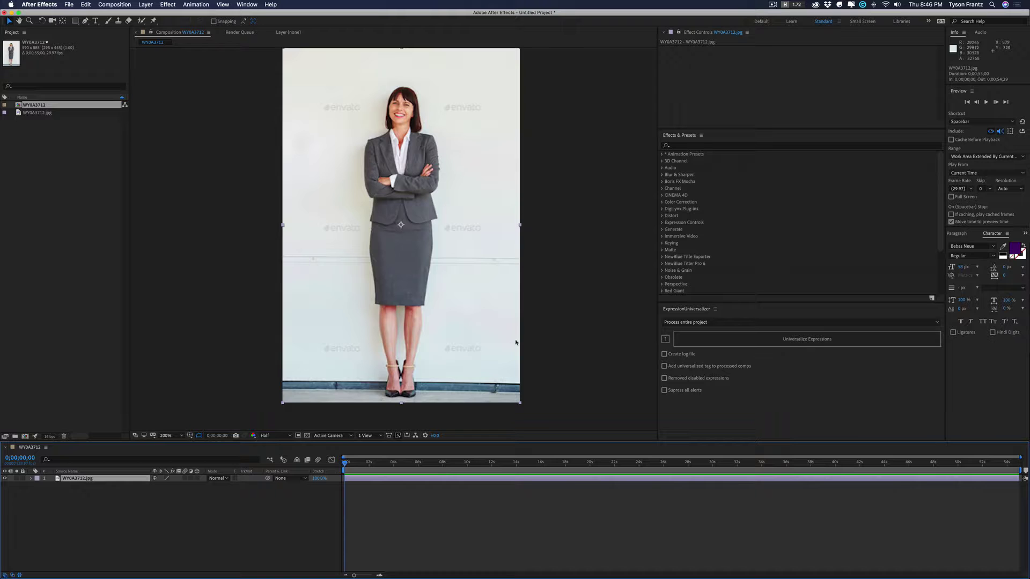
left_click_drag(659, 167, 770, 169)
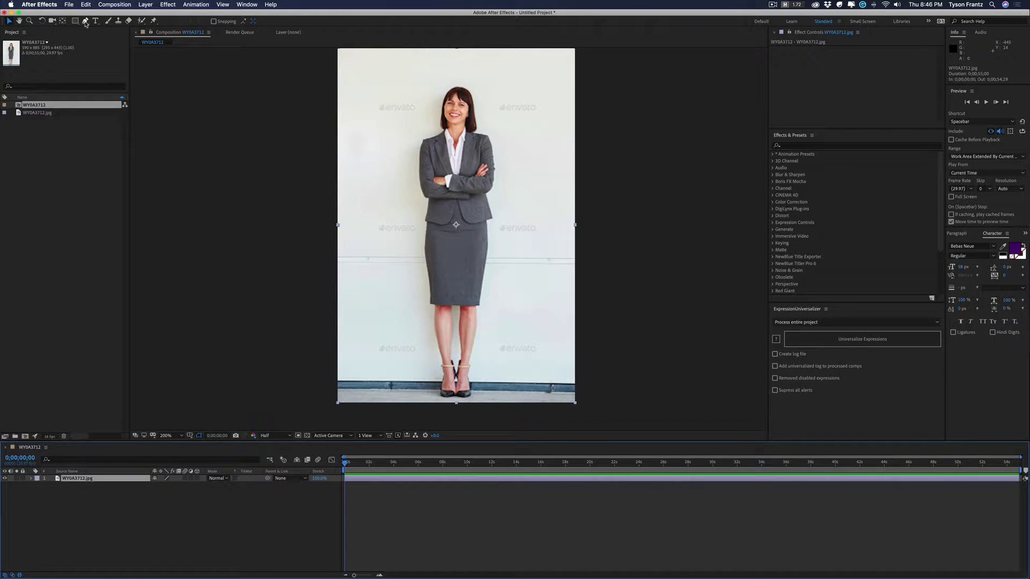
left_click(85, 21)
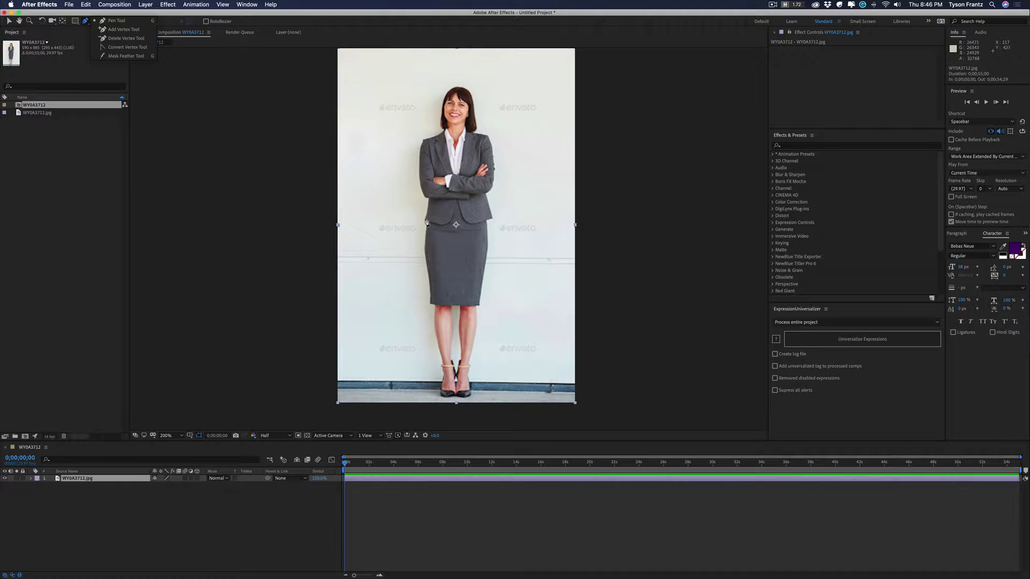
- Give the composition viewer more height and frame the woman's upper body at 400% magnification
key("period")
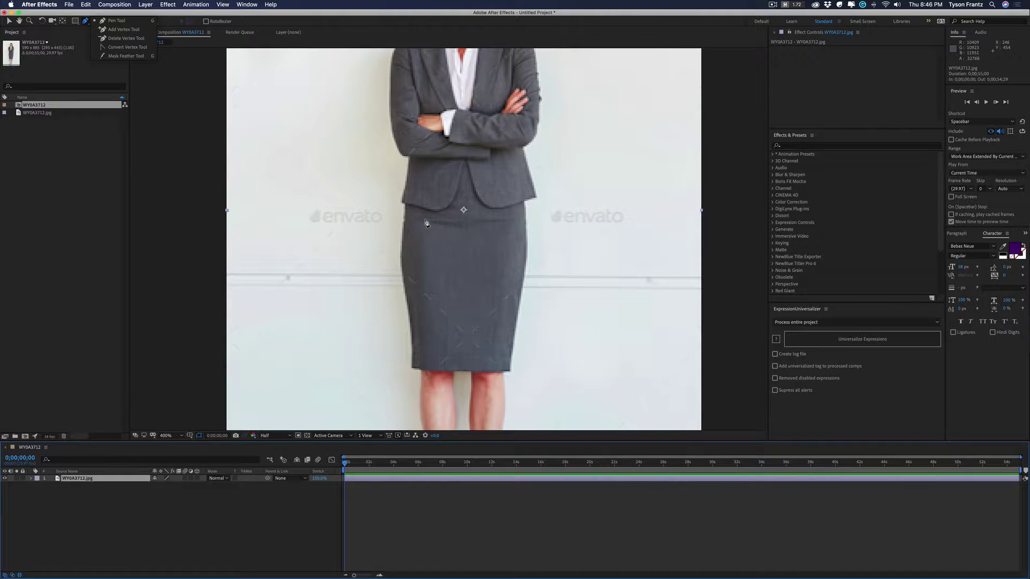
key("h")
left_click_drag(457, 130, 460, 257)
key("g")
scroll(460, 259, "down", 2)
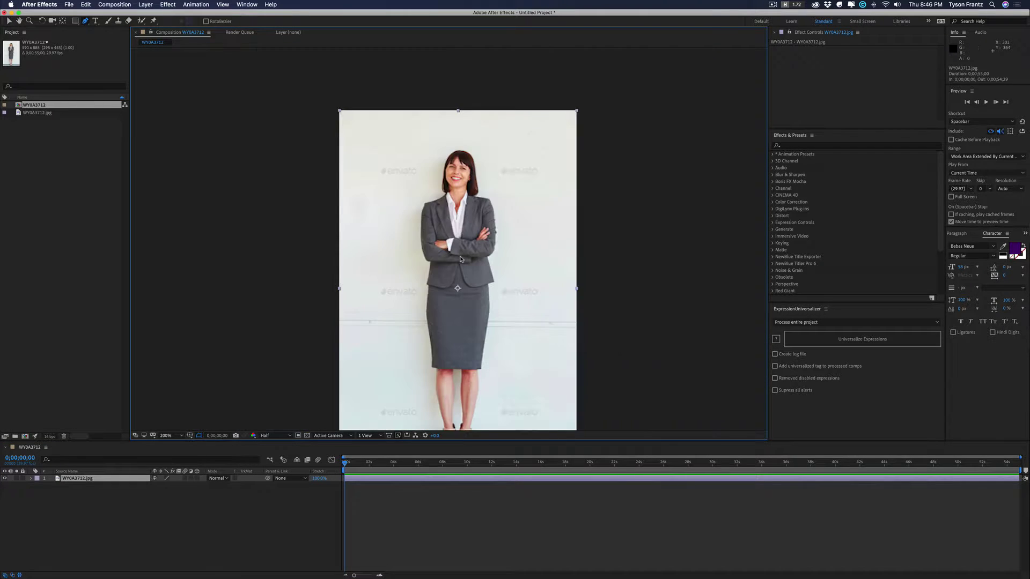
scroll(460, 259, "up", 2)
key("h")
left_click_drag(442, 149, 405, 188)
key("g")
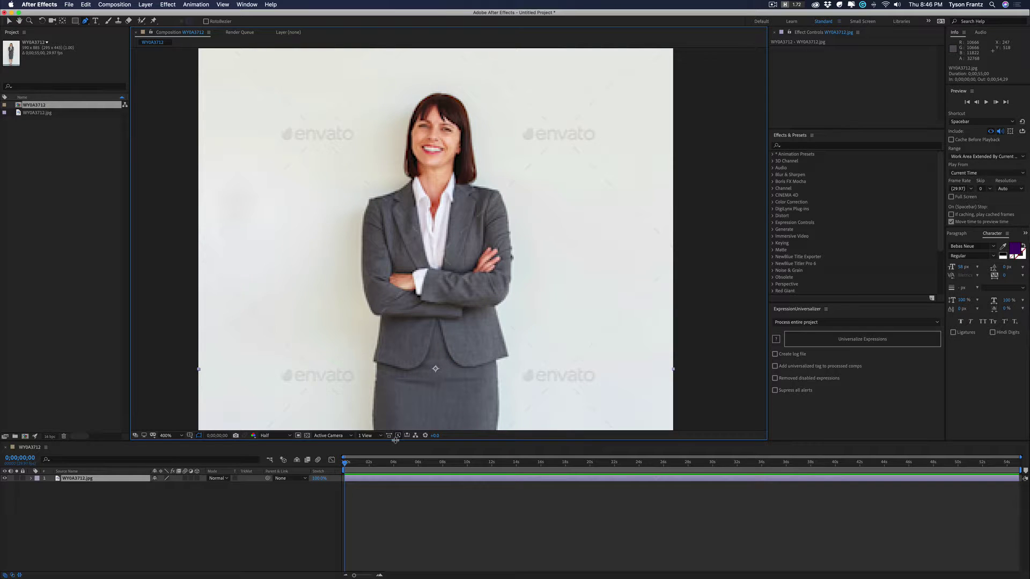
left_click_drag(397, 441, 398, 488)
key("h")
left_click_drag(334, 45, 368, 63)
key("g")
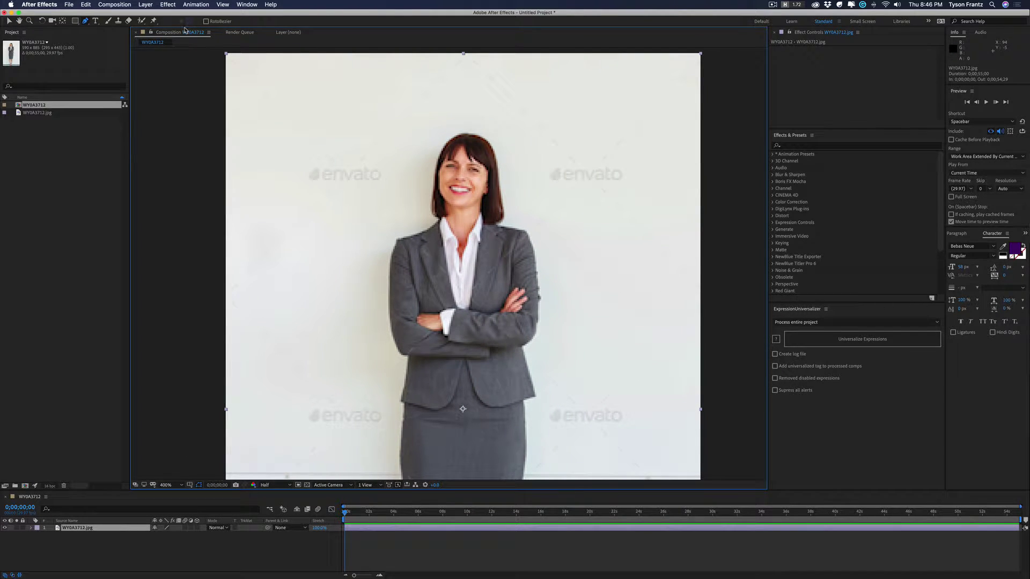
- Maximize the composition viewer and frame the woman's head and shoulders at 800% with the Pen tool active
key("grave")
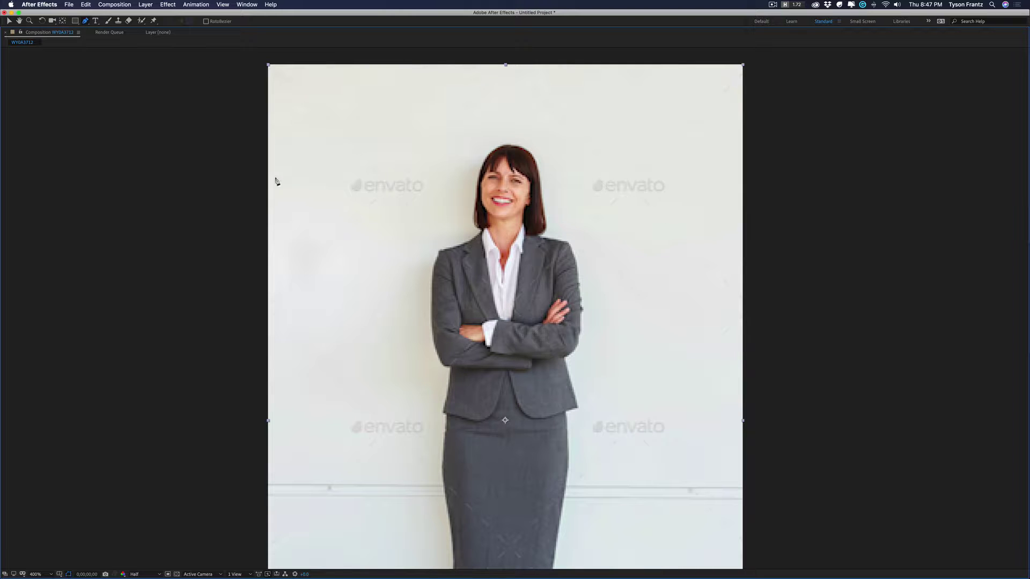
key("comma")
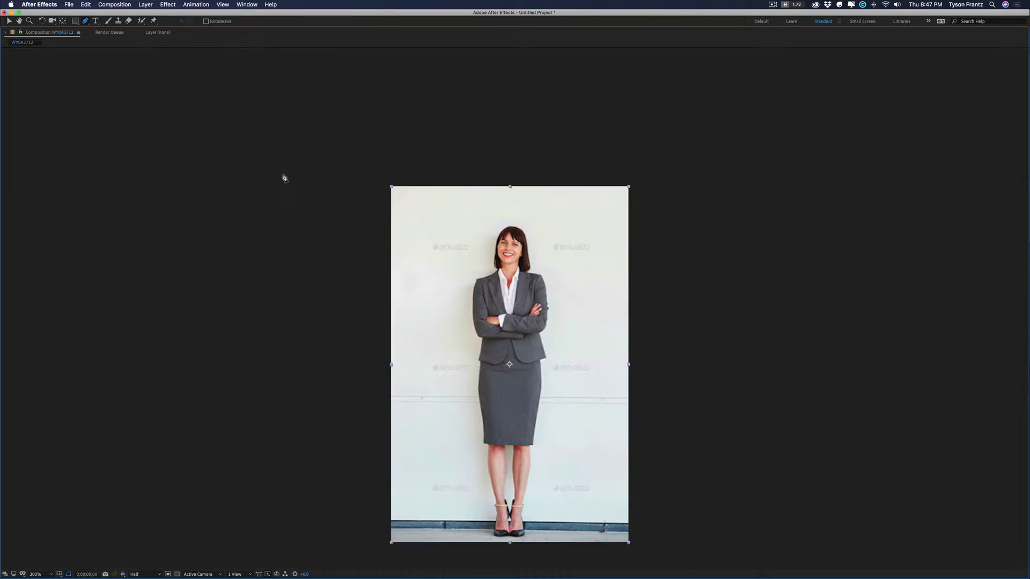
key("period")
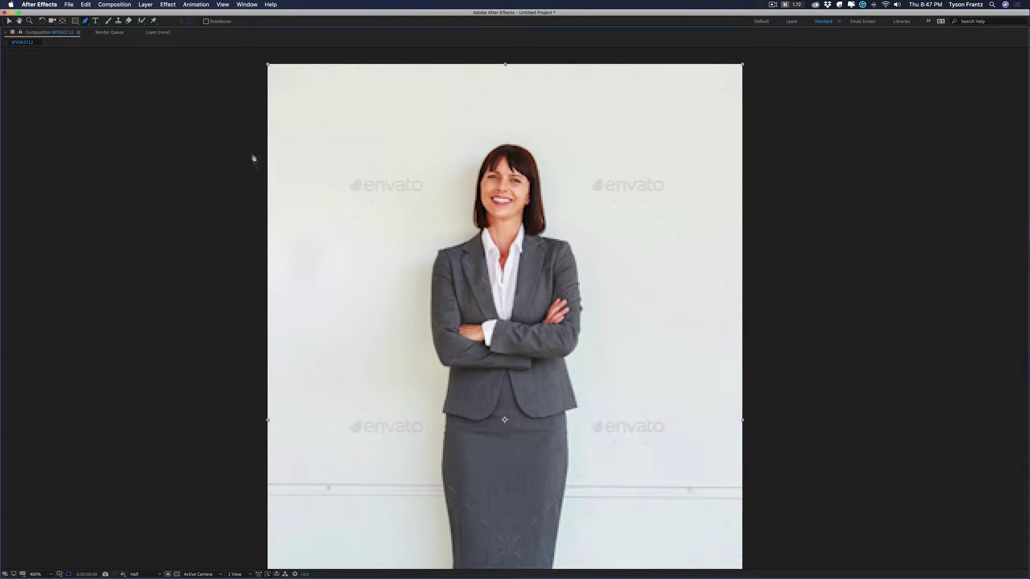
key("h")
left_click_drag(526, 177, 554, 293)
key("period")
key("g")
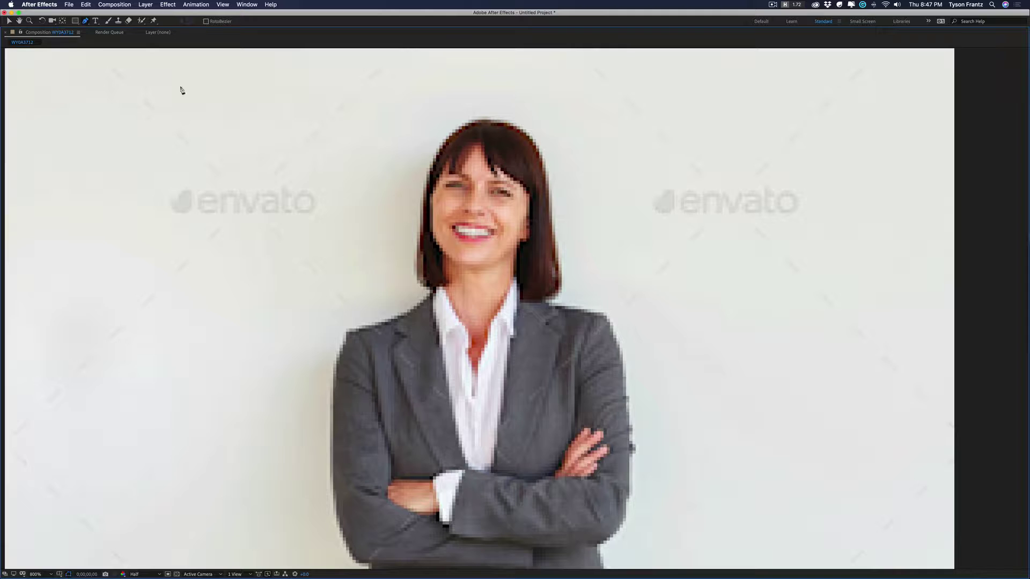
- Start a mask on the photo layer, tracing the shoulder on the photo's left side up to the hair
left_click(348, 331)
left_click(396, 322)
left_click(427, 300)
- Continue the mask path around the woman's hair, over her head and down to the opposite shoulder
left_click(417, 277)
left_click(421, 234)
left_click(424, 194)
left_click(432, 175)
left_click(451, 135)
left_click(462, 128)
left_click(486, 122)
left_click(525, 135)
left_click(546, 165)
left_click(546, 185)
left_click(554, 241)
left_click(562, 278)
left_click(552, 304)
- Extend the mask path over the shoulder and down the outer arm to the elbow on the photo's right side
left_click(566, 309)
left_click(585, 313)
left_click(602, 317)
left_click(613, 335)
left_click_drag(622, 366, 577, 187)
left_click(579, 213)
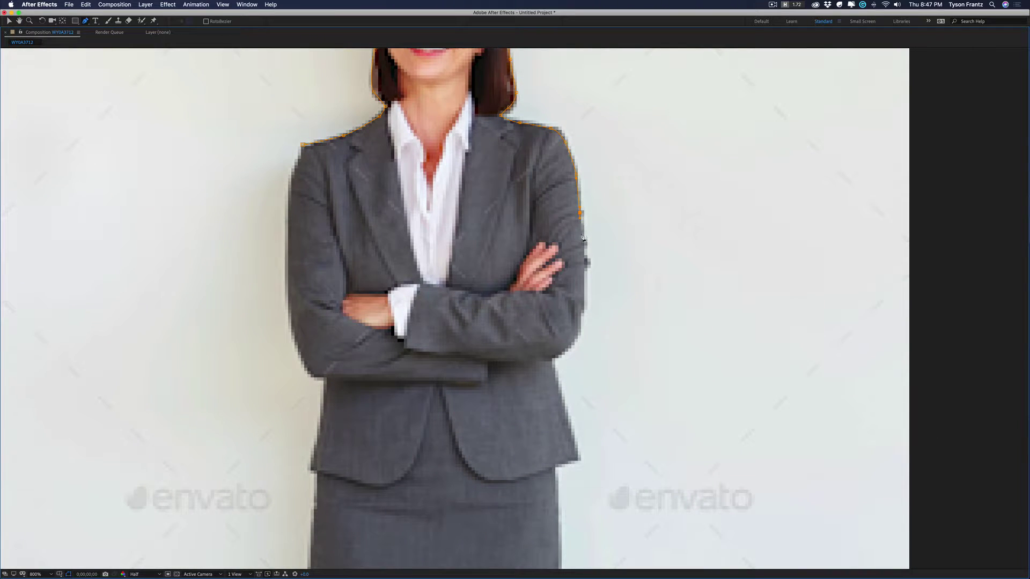
left_click(583, 302)
left_click(582, 315)
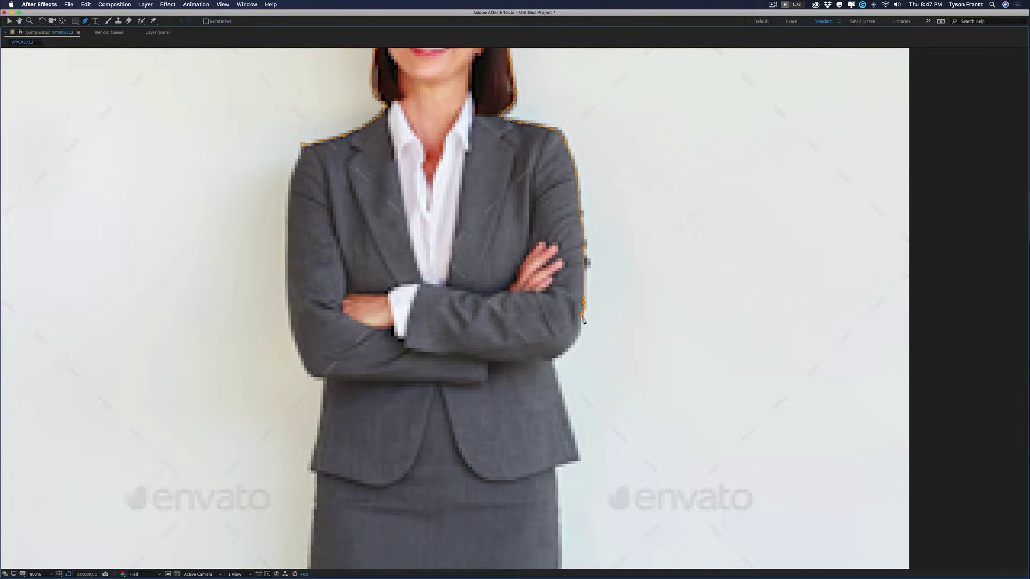
left_click(569, 347)
left_click(552, 359)
- Trace the jacket's side below the elbow and around its lower corner to the top of the skirt
left_click_drag(553, 363, 504, 278)
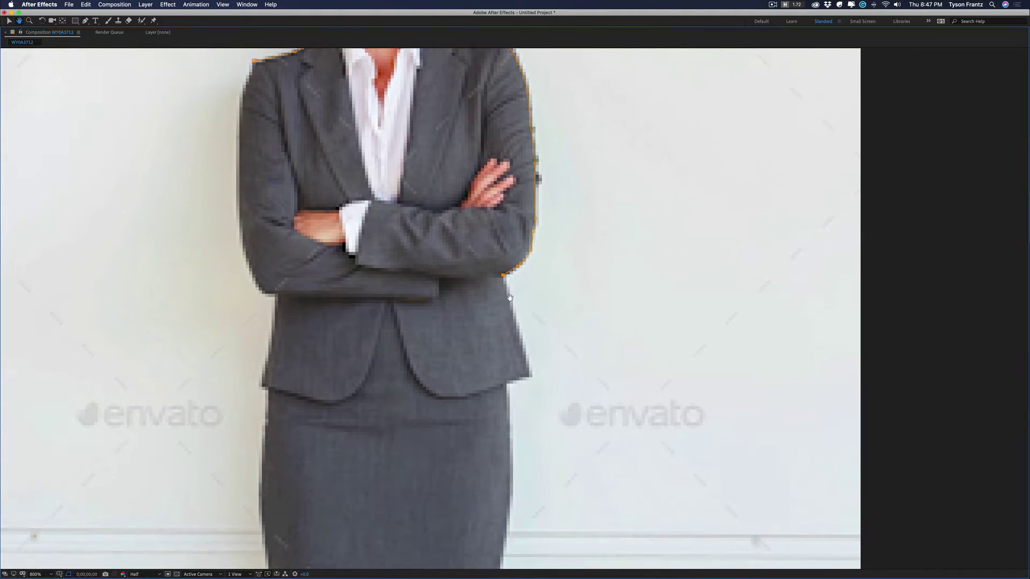
left_click(514, 321)
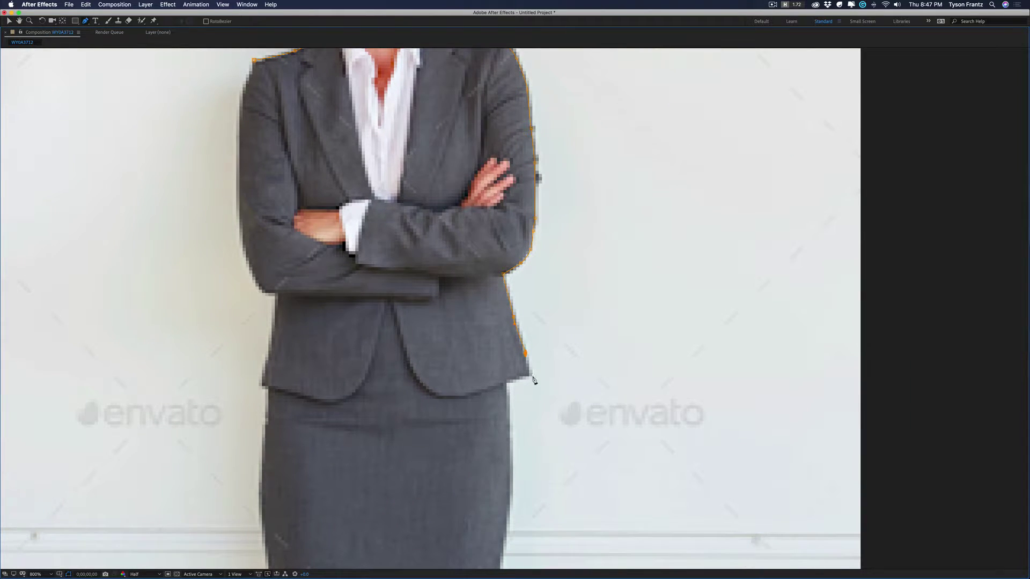
left_click(506, 381)
- Trace the skirt's edge on the photo's right side down to its hem and in to the leg
left_click_drag(506, 387, 490, 238)
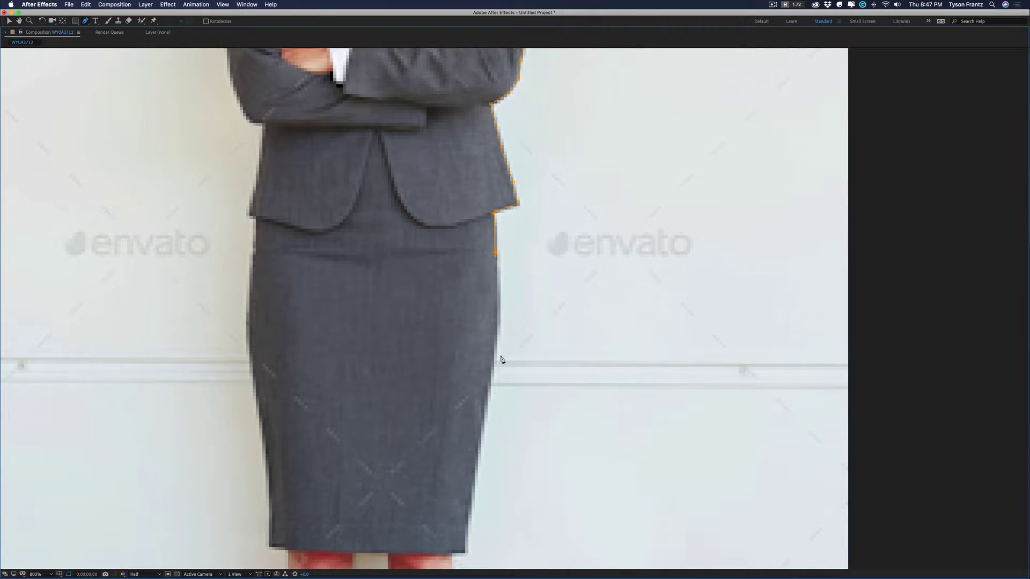
left_click(486, 421)
left_click_drag(474, 444, 520, 283)
left_click(520, 290)
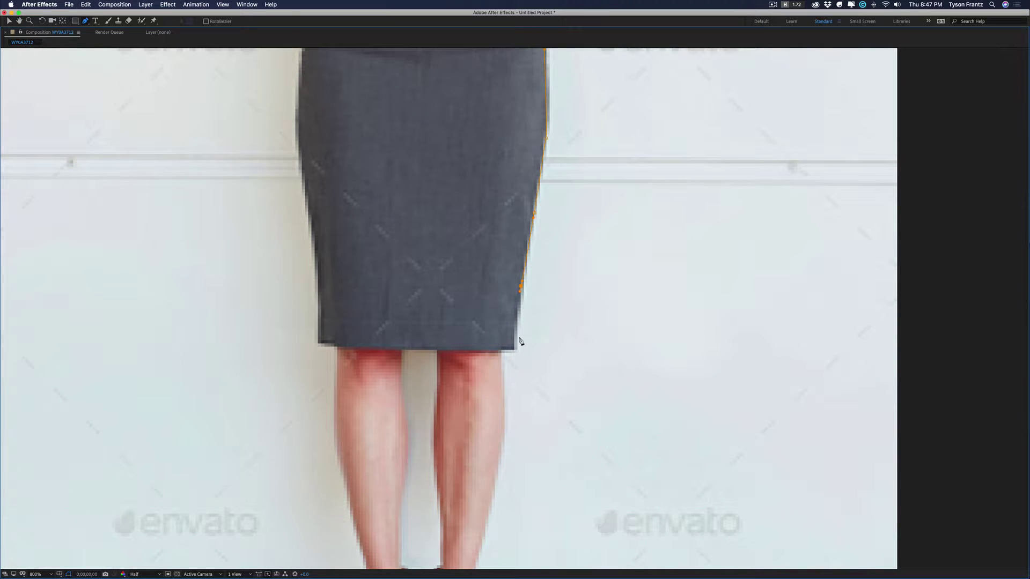
left_click(515, 350)
left_click(502, 351)
- Trace the outer edge of the leg on the photo's right side from the skirt hem to below the ankle strap
left_click_drag(502, 354, 499, 166)
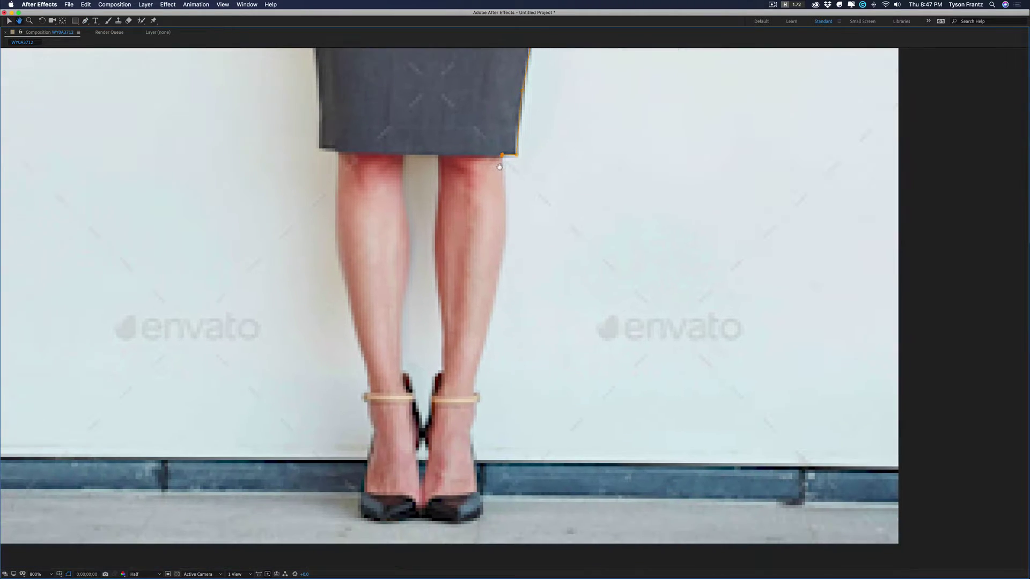
left_click_drag(504, 244, 502, 260)
left_click(487, 331)
left_click(475, 382)
left_click(473, 415)
left_click(470, 435)
- Continue the mask path around the bottom of both shoes to the outer side of the other foot
left_click(478, 497)
left_click(456, 523)
left_click(430, 519)
left_click(396, 522)
left_click(377, 521)
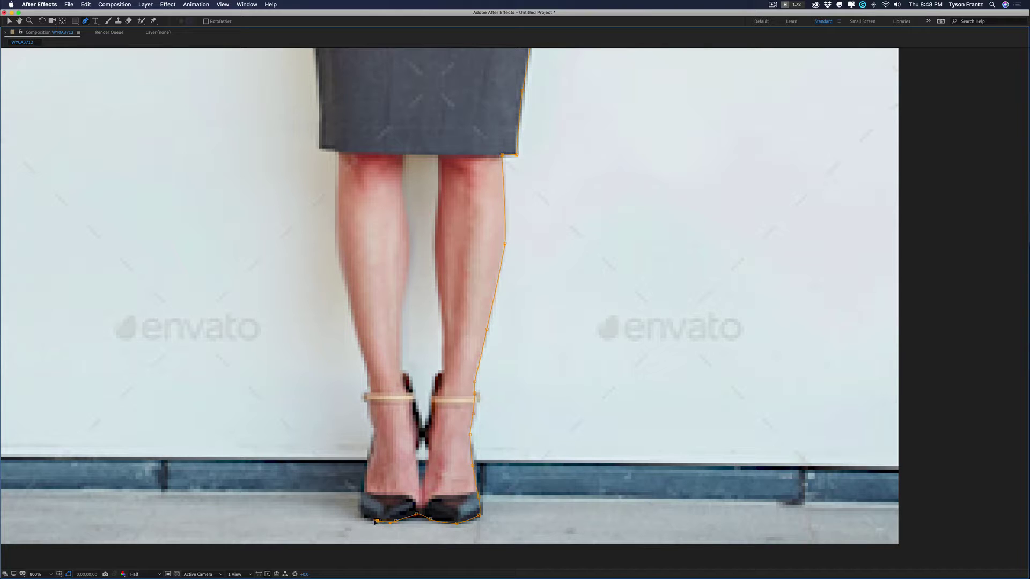
left_click(359, 512)
- Trace the outer edge of the leg on the photo's left side upward from the foot toward the skirt hem
left_click(369, 453)
left_click_drag(373, 429, 367, 366)
left_click_drag(343, 197, 346, 278)
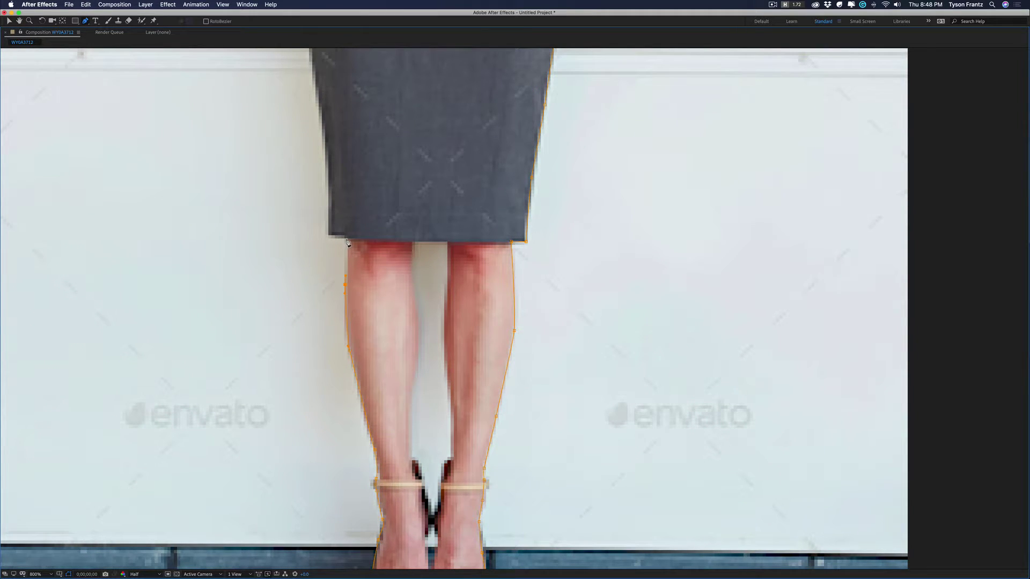
- Trace the skirt's edge on the photo's left side from its hem up to the jacket's hem
left_click_drag(331, 238, 348, 295)
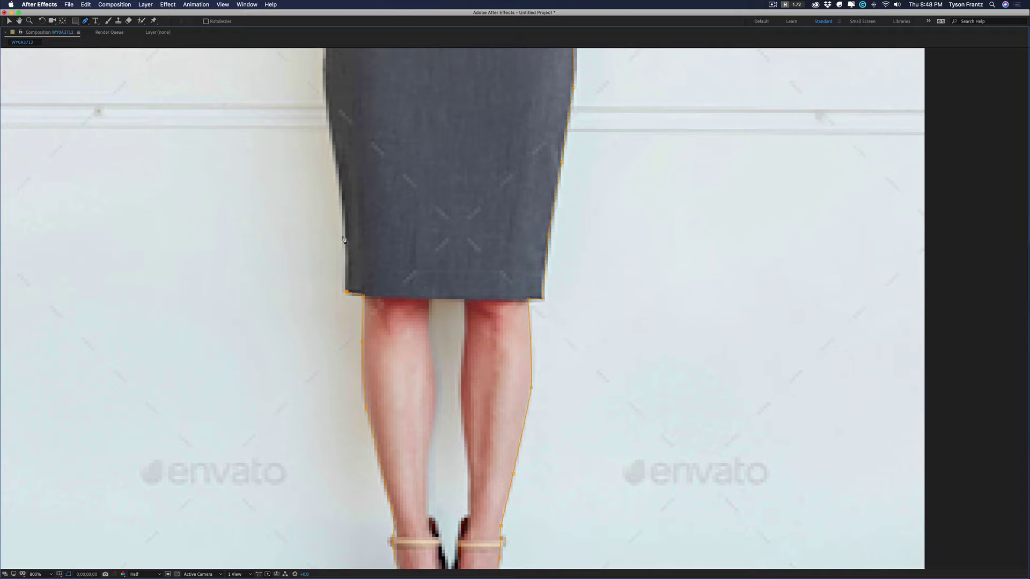
left_click_drag(345, 219, 344, 211)
left_click_drag(340, 150, 346, 332)
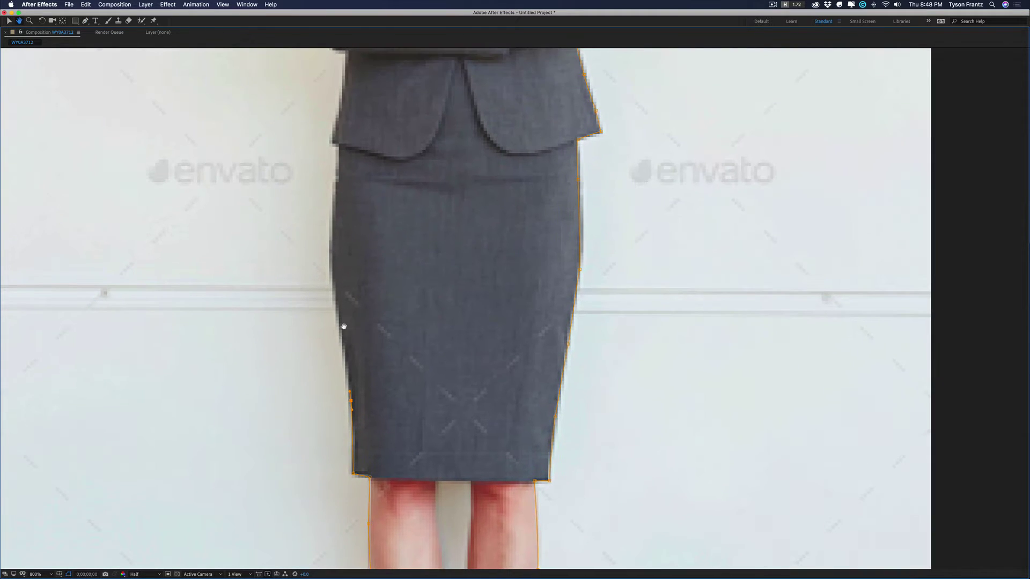
left_click(332, 267)
left_click_drag(332, 244, 315, 326)
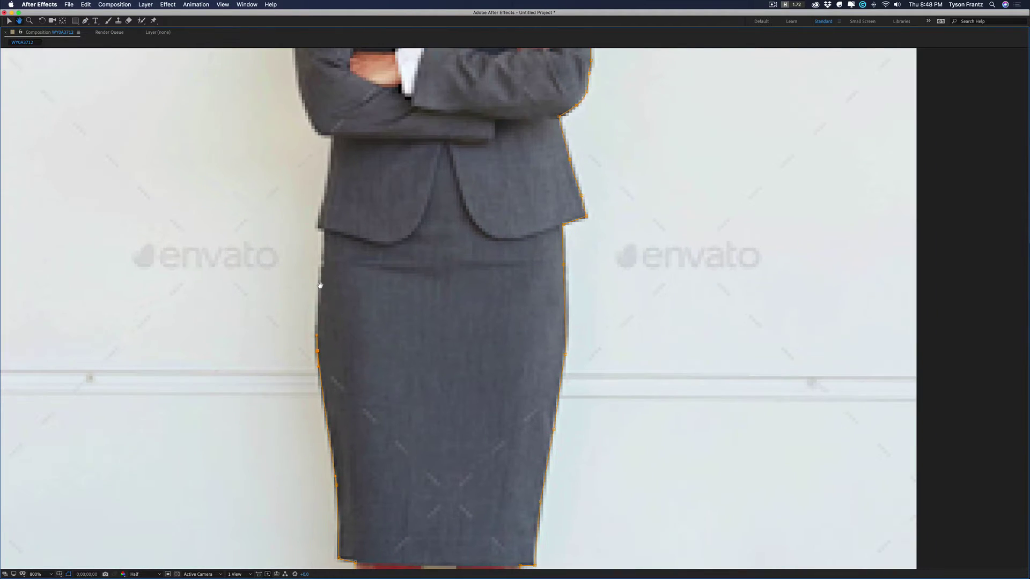
left_click(324, 232)
- Continue the mask path up the jacket's side and around the bent elbow on the photo's left side
left_click_drag(324, 231, 317, 272)
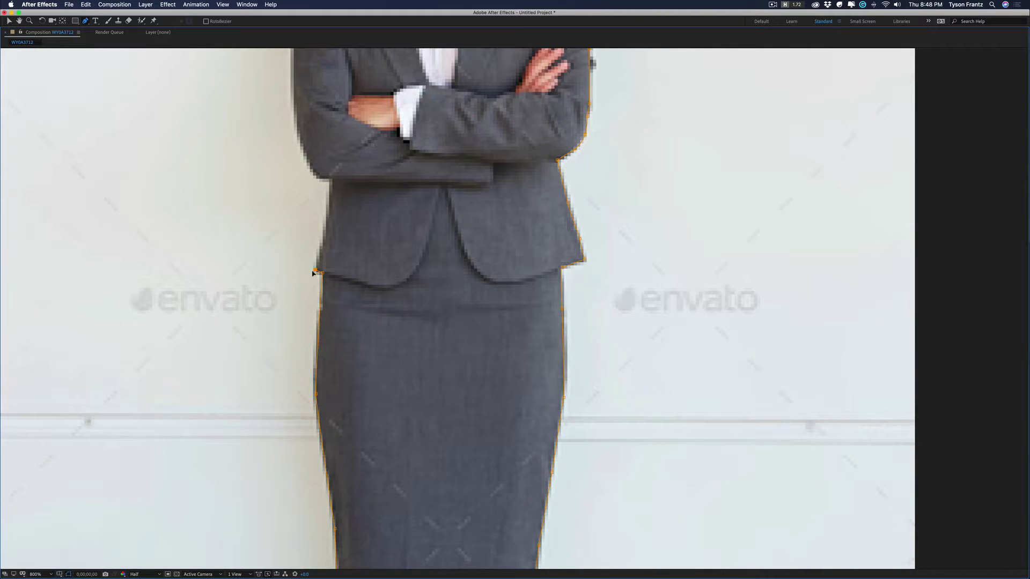
left_click_drag(331, 171, 306, 302)
left_click(307, 266)
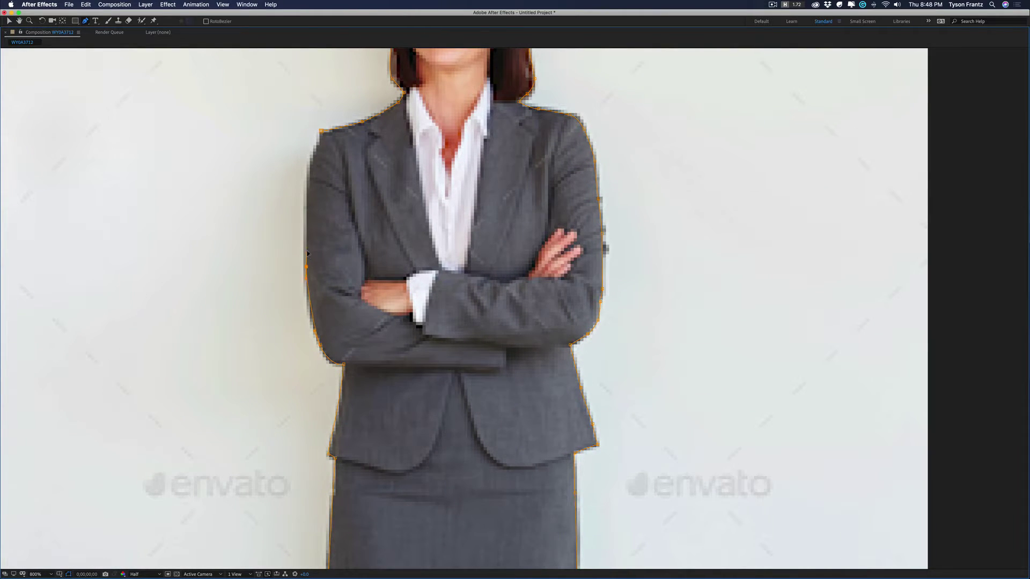
- Trace the upper sleeve on the photo's left side to the shoulder and close the mask path at its first point
left_click(308, 246)
left_click(306, 197)
left_click(311, 157)
left_click(322, 132)
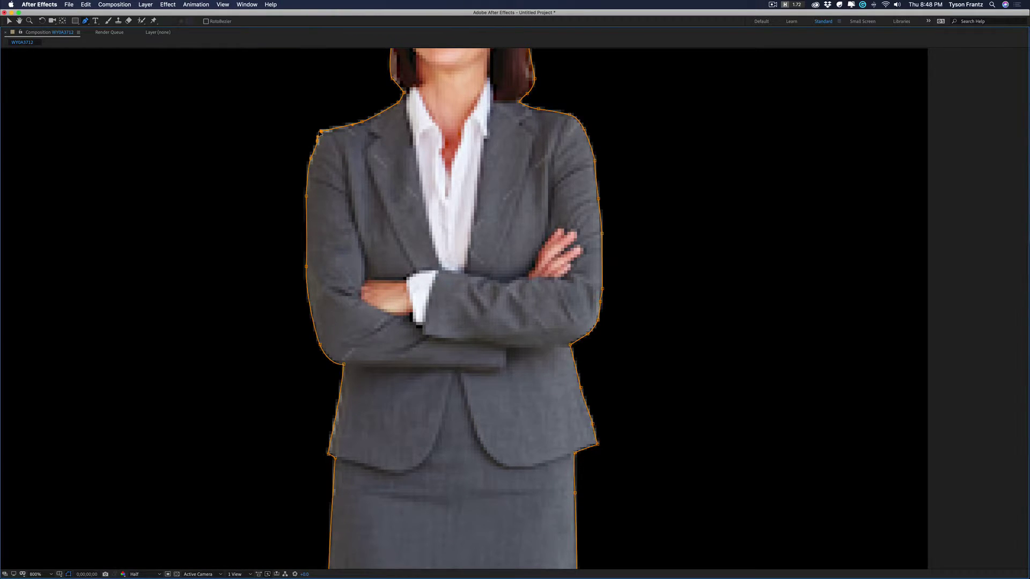
key("super+z")
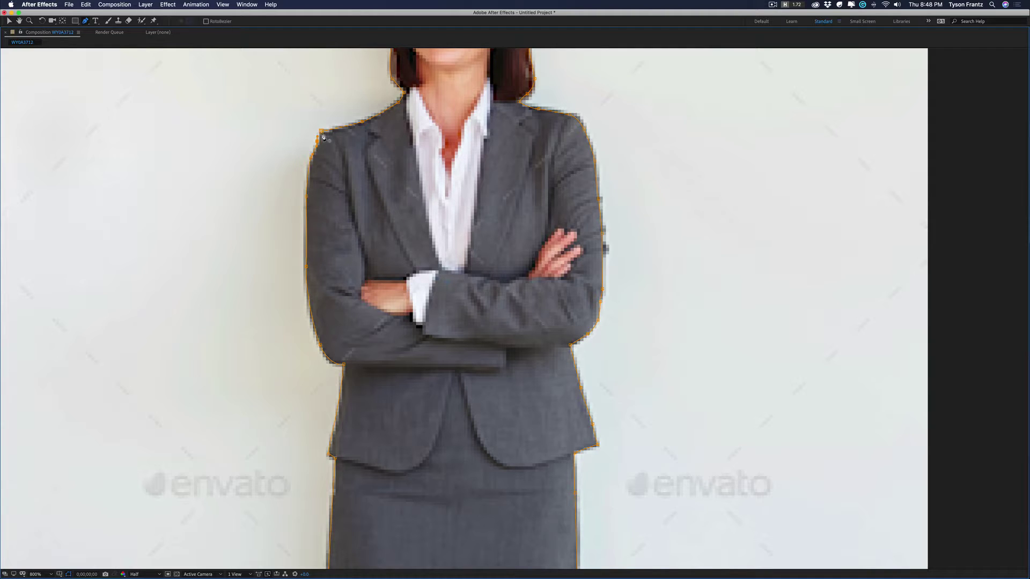
left_click(322, 134)
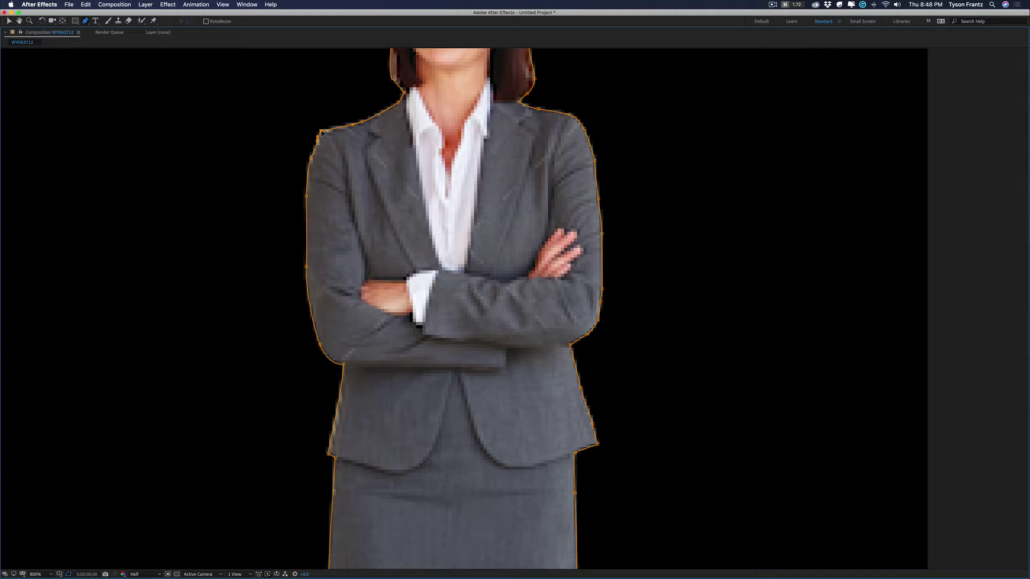
- Restore the full panel layout with the whole woman in view and turn on the transparency grid
key("comma")
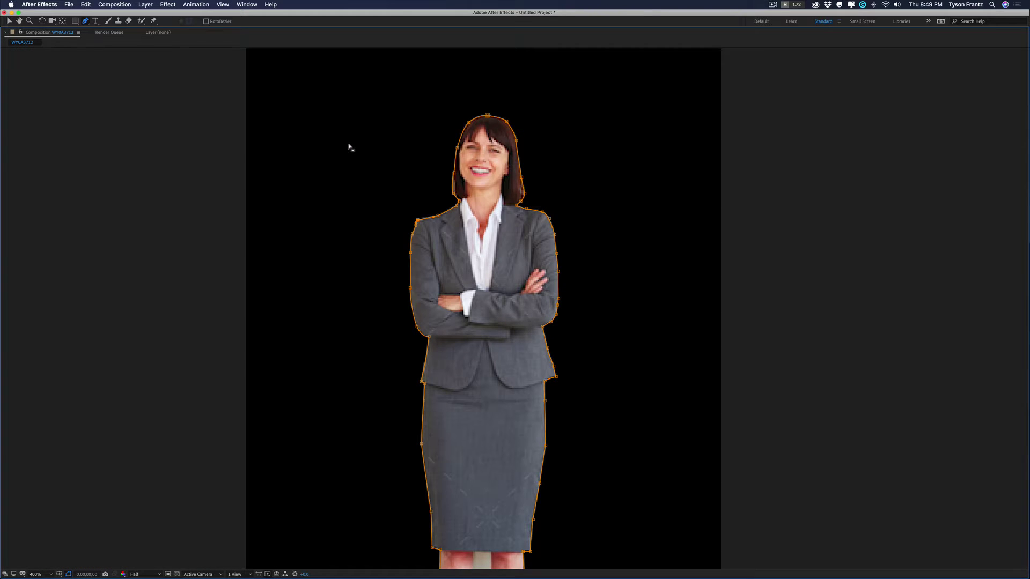
key("comma")
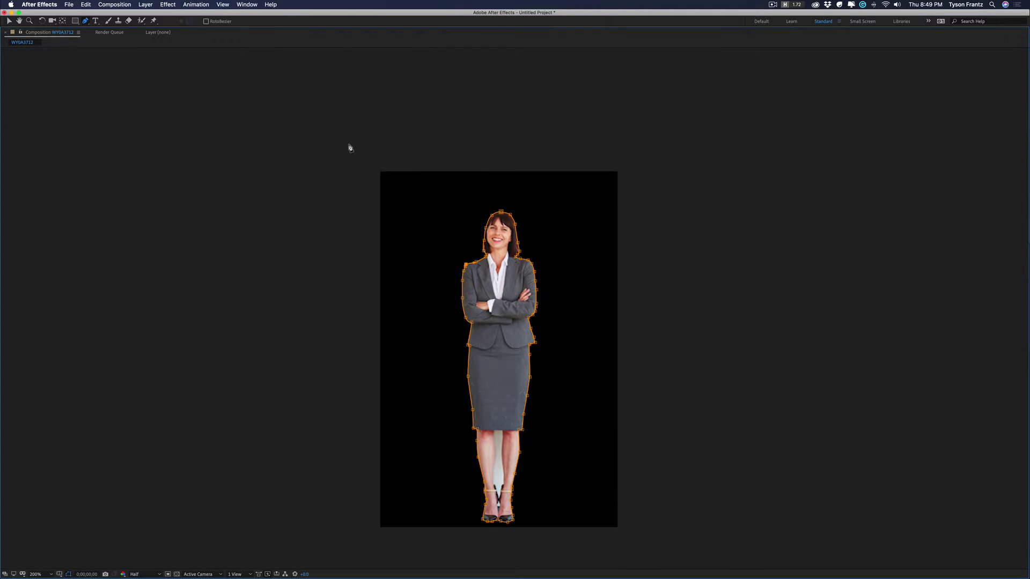
key("grave")
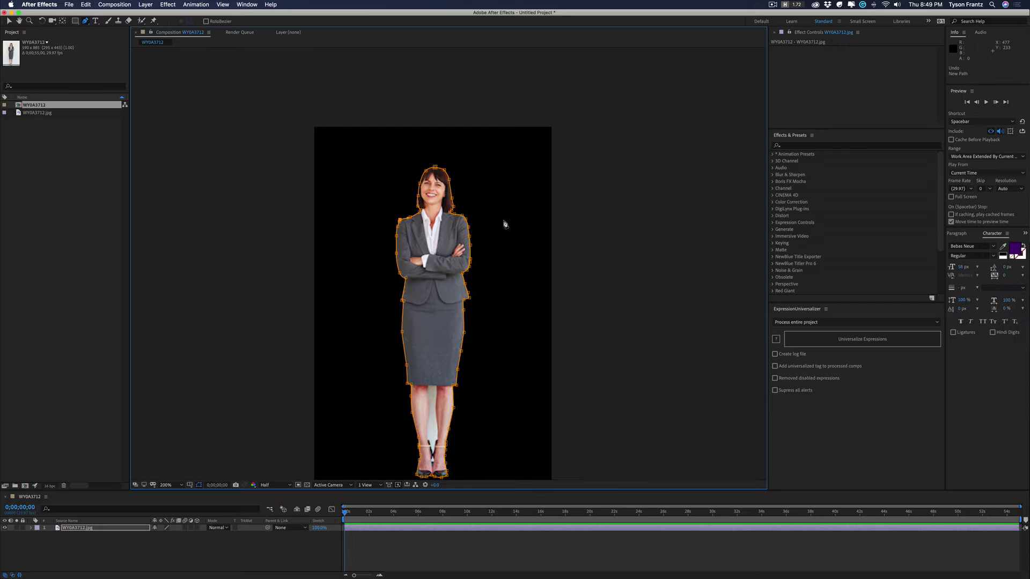
scroll(492, 223, "down", 3)
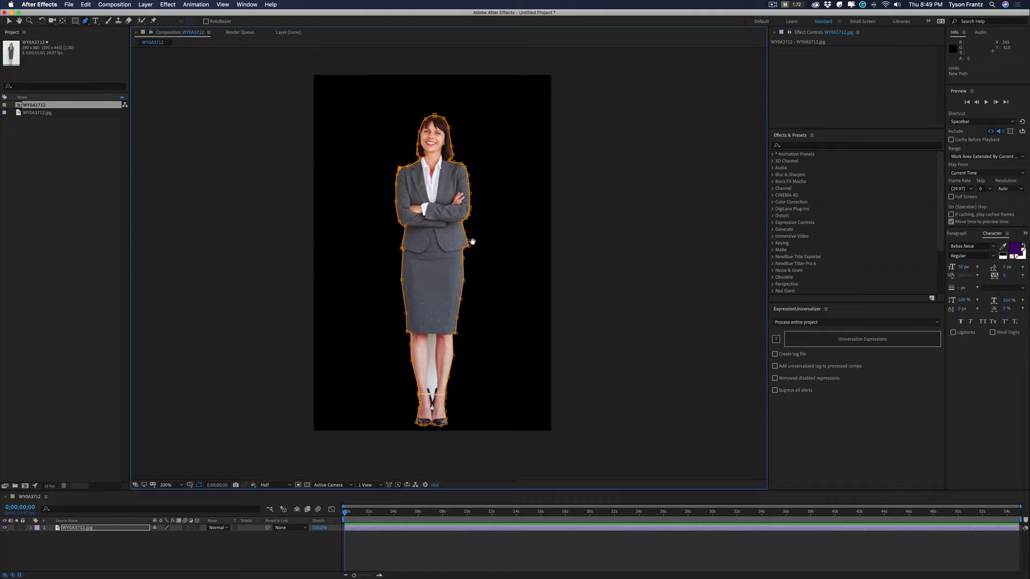
key("period")
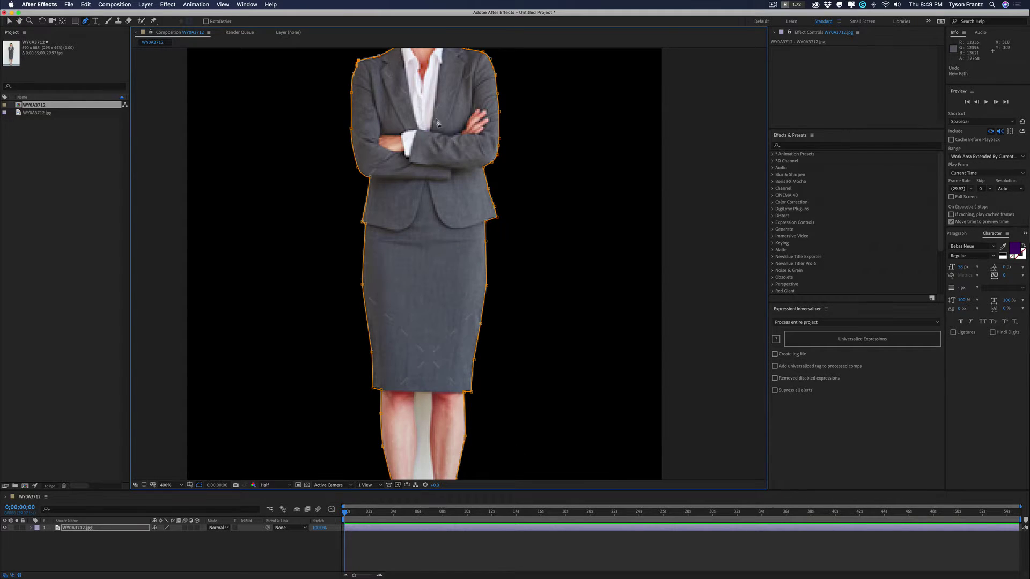
key("comma")
left_click_drag(451, 281, 467, 273)
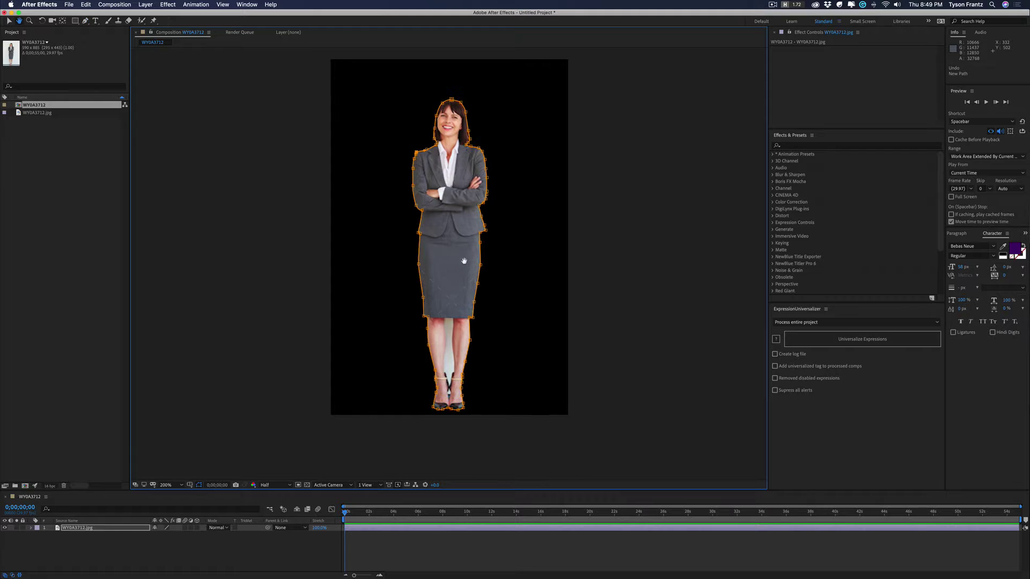
left_click(307, 485)
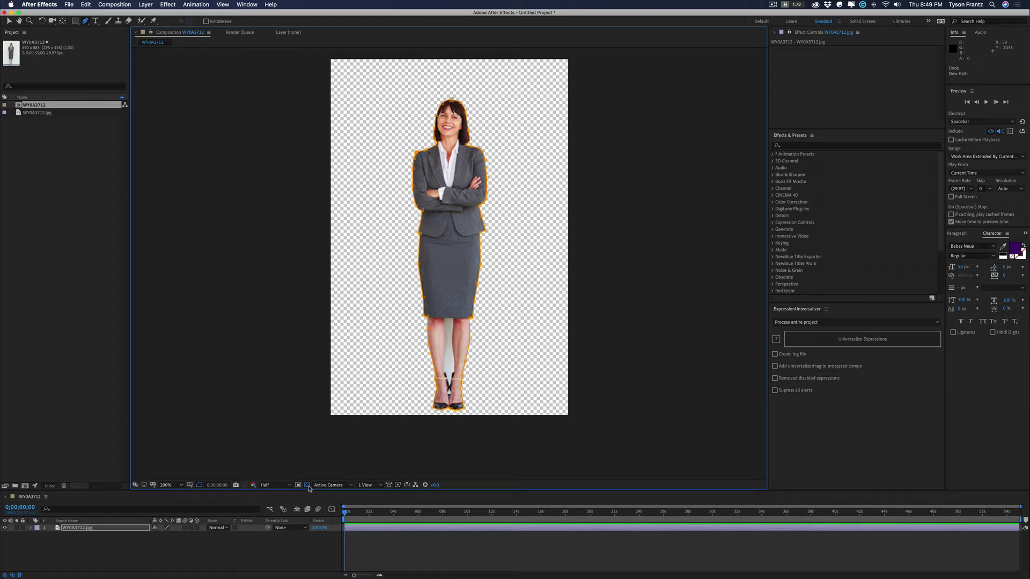
scroll(349, 328, "up", 2)
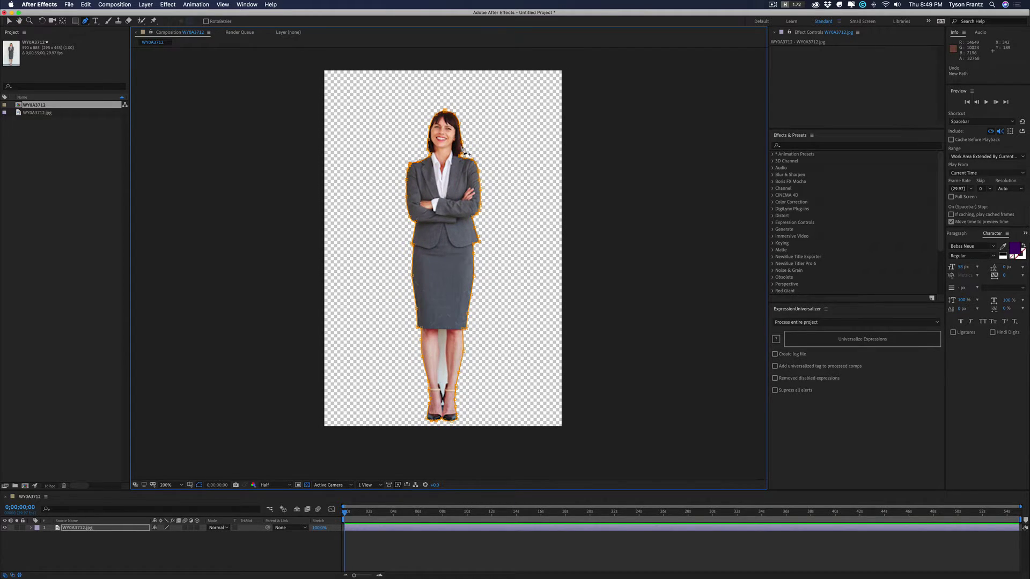
- Try moving the cut-out woman slightly with the Selection tool, undo the move and deselect her layer
key("v")
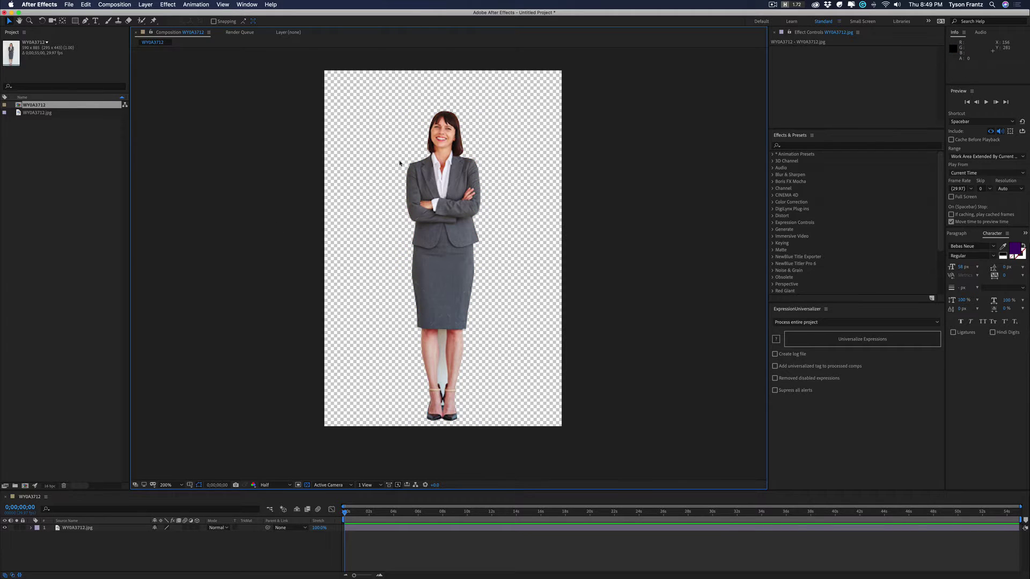
left_click(422, 199)
left_click_drag(422, 199, 413, 200)
key("cmd+z")
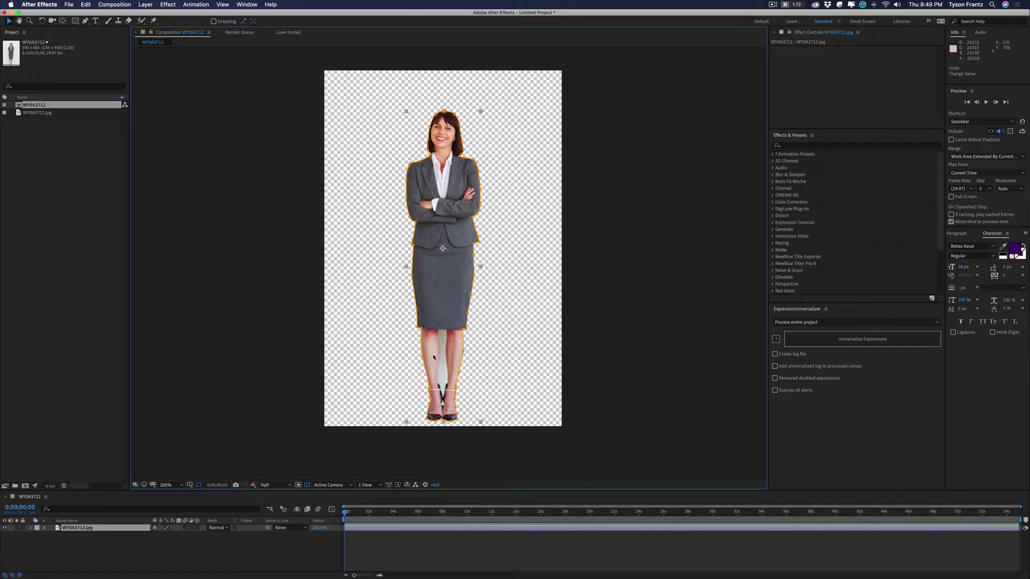
left_click(212, 310)
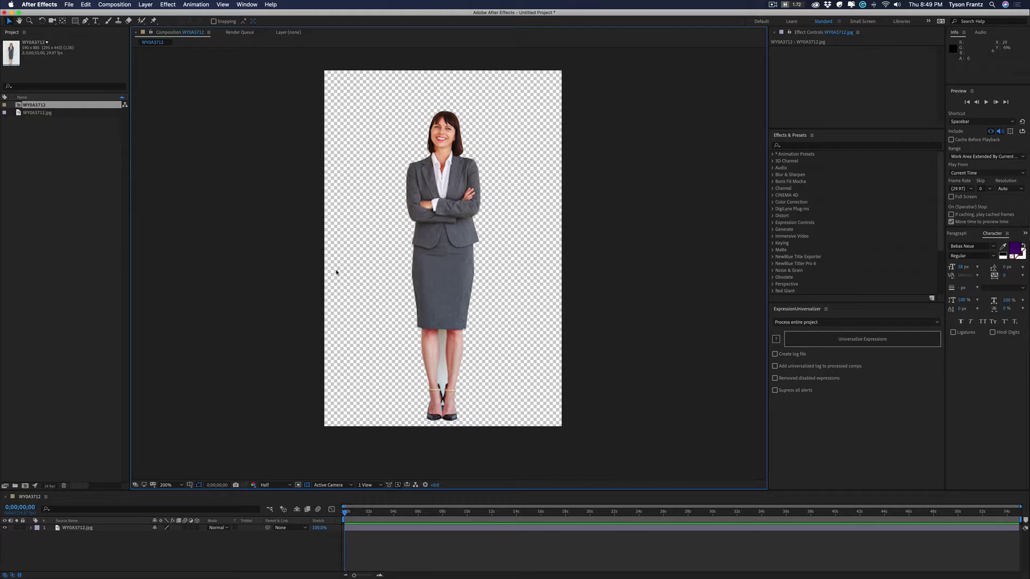
- Select the masked layer and maximize the composition view on the gap between the woman's legs
left_click(454, 316)
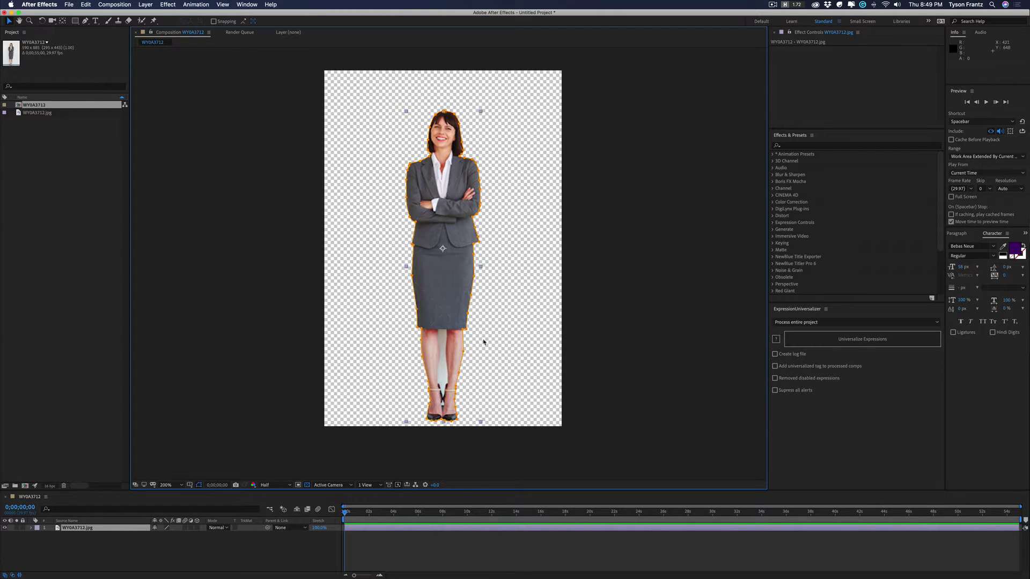
key("h")
left_click_drag(486, 340, 489, 336)
key("v")
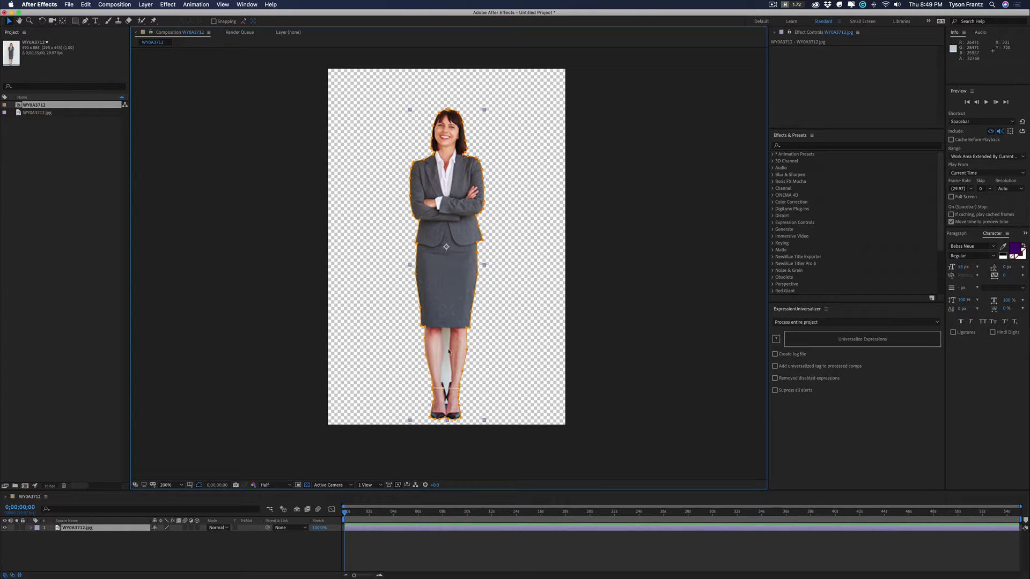
key("h")
left_click_drag(447, 335, 449, 329)
key("v")
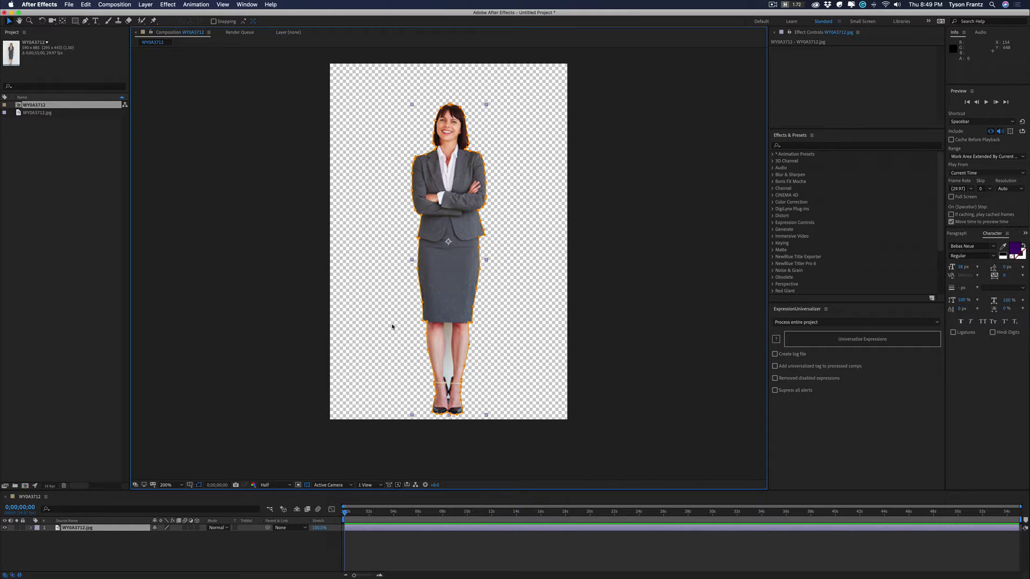
key("grave")
key("period")
key("period")
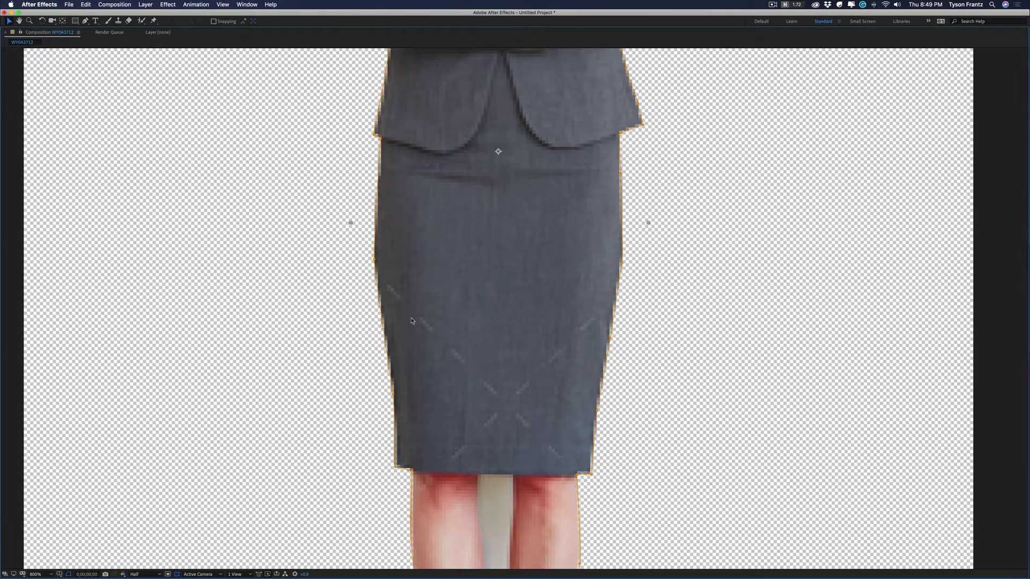
scroll(412, 321, "down", 10)
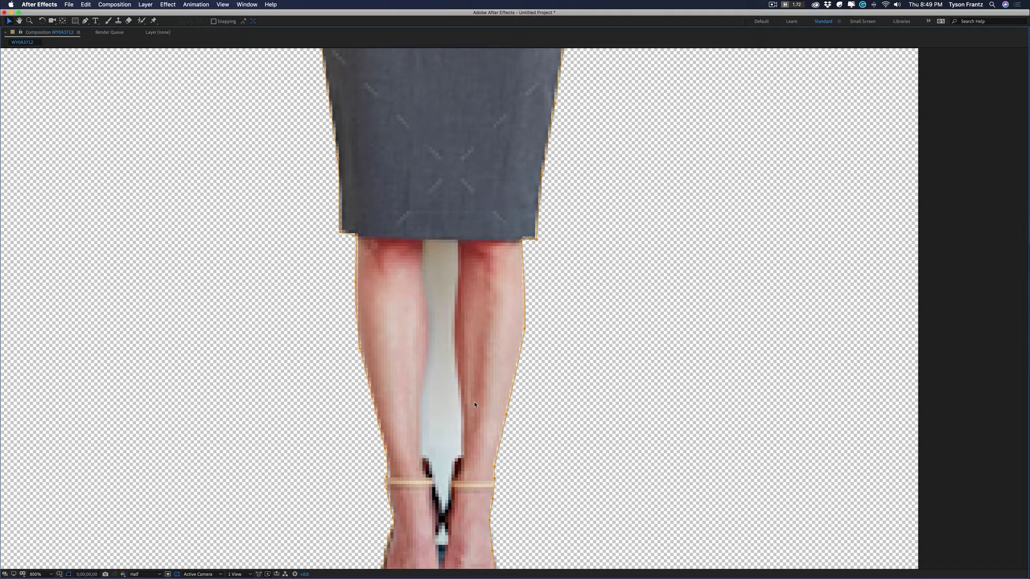
- Start a second Pen tool mask at the skirt hem between the legs and trace the photo-right leg's inner edge to the heel
key("g")
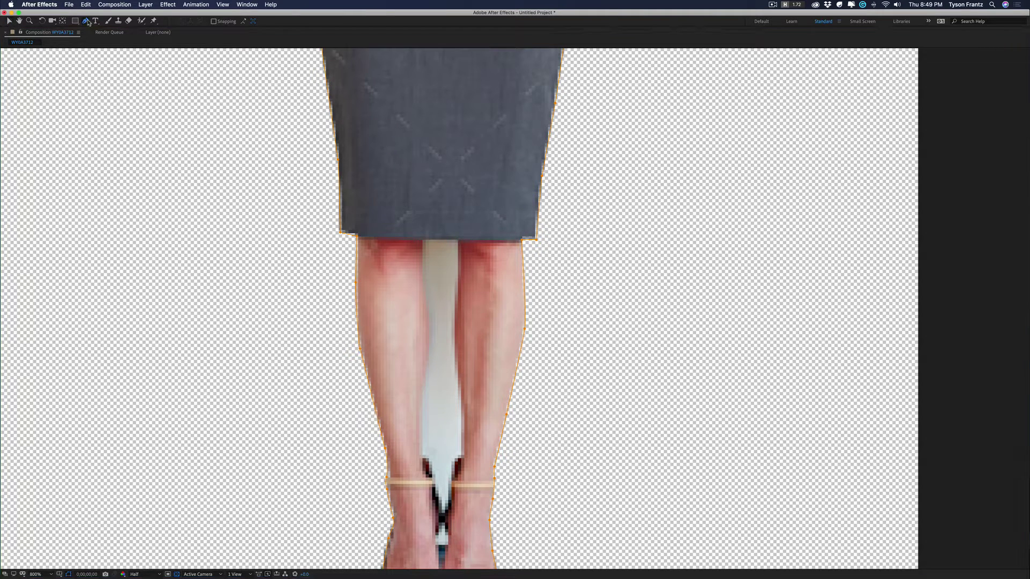
left_click(425, 239)
left_click(458, 240)
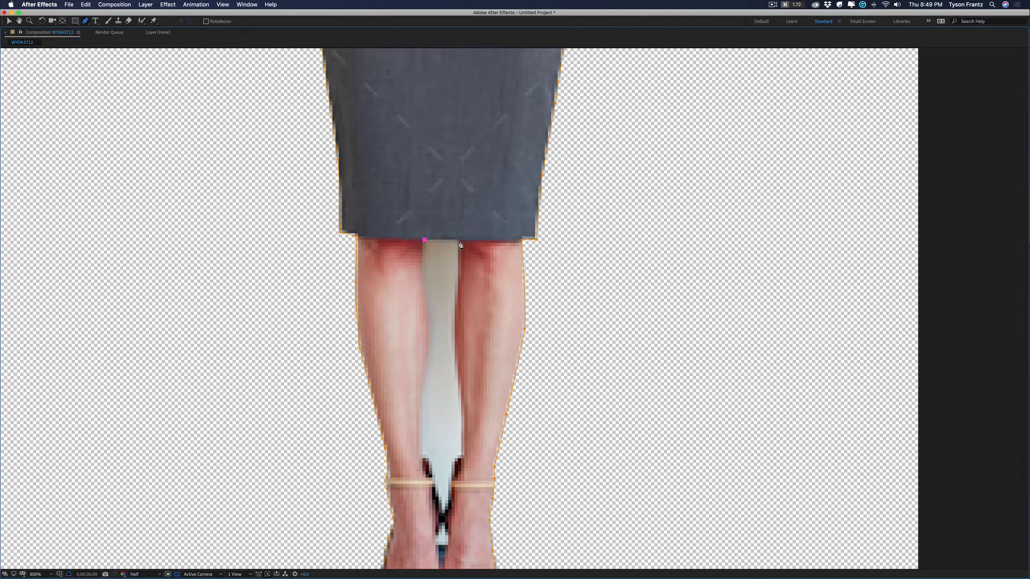
left_click(454, 302)
left_click_drag(455, 366, 456, 374)
left_click(462, 434)
left_click(458, 461)
- Continue the second mask down past the heels and around the bottom of the small opening between the feet
left_click(446, 517)
left_click(447, 534)
left_click(446, 545)
left_click(436, 540)
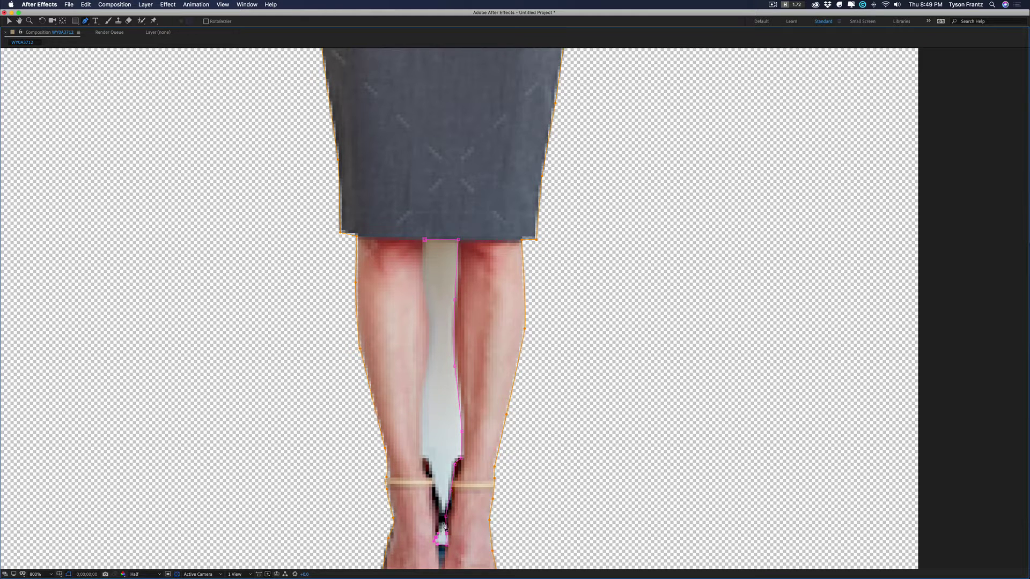
- Trace the inner edge of the photo-left leg up to the skirt hem, close the second mask and restore the panel layout
left_click(439, 494)
left_click(419, 433)
left_click_drag(426, 368, 428, 356)
left_click_drag(428, 317, 428, 303)
key("grave")
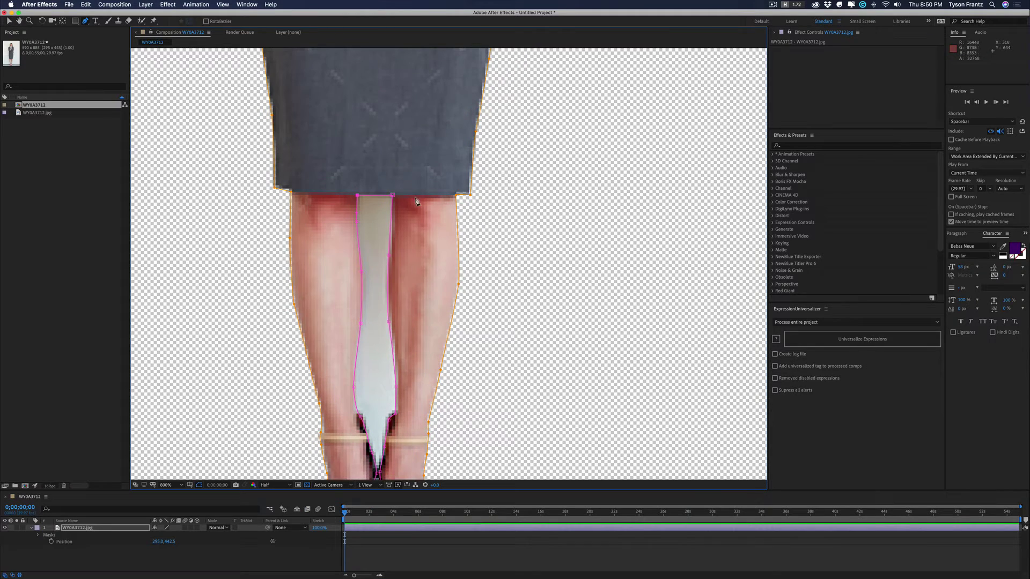
- Adjust the second mask's points along the inner edge of the leg on the photo's right side with the Selection tool
left_click_drag(445, 266, 446, 225)
key("v")
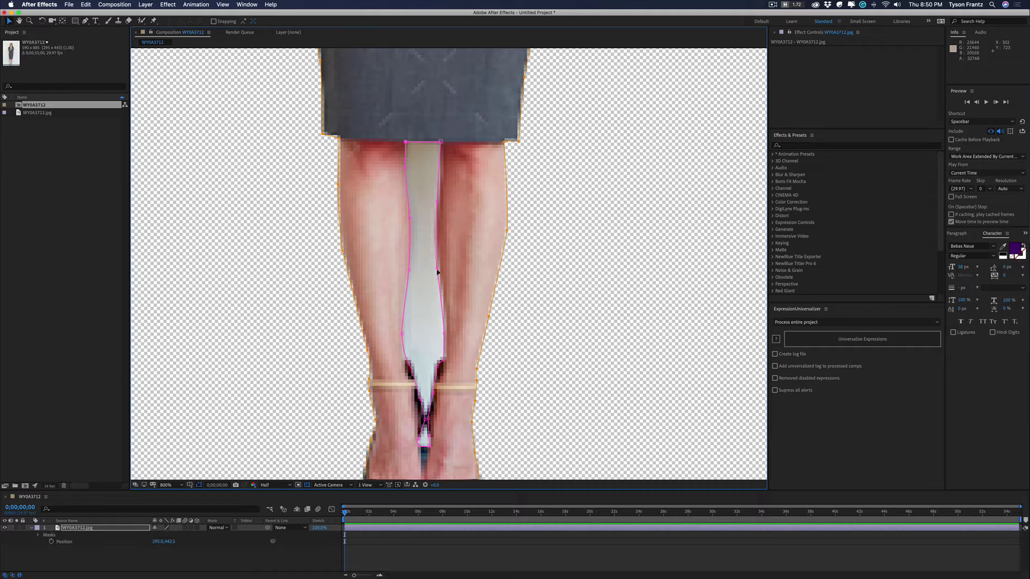
left_click_drag(437, 271, 440, 271)
left_click(446, 333)
left_click_drag(436, 206, 439, 202)
left_click(438, 203)
scroll(439, 204, "down", 2)
scroll(438, 203, "left", 2)
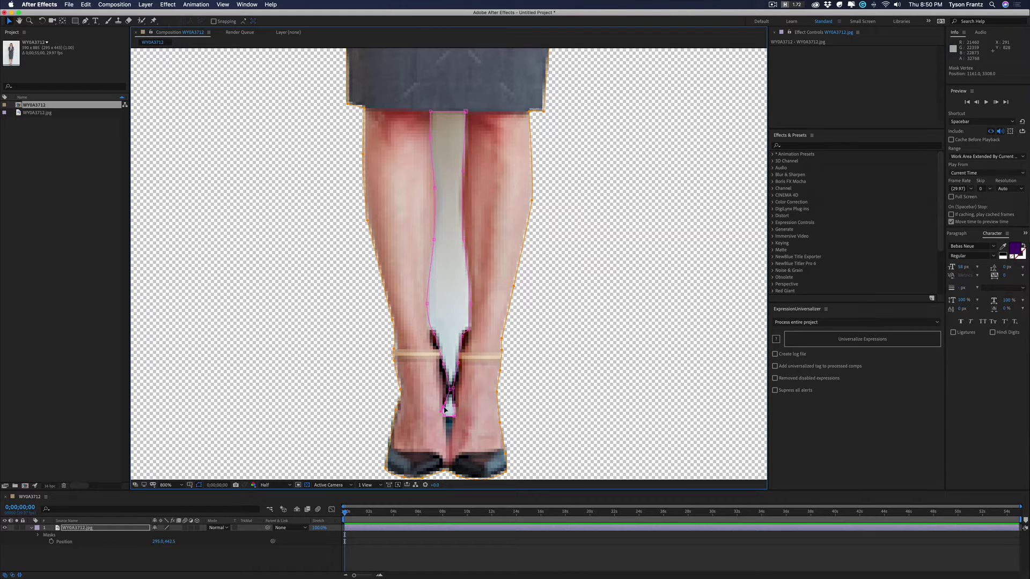
left_click_drag(442, 257, 440, 270)
key("v")
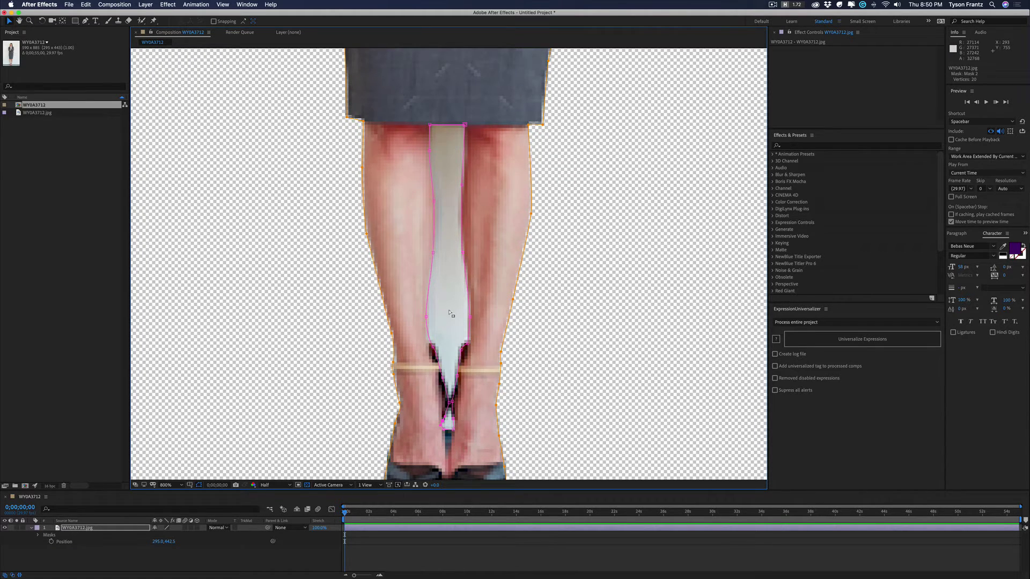
- Select the WY0A3712.jpg layer, enlarge the timeline area and reveal the layer's mask paths
left_click(80, 528)
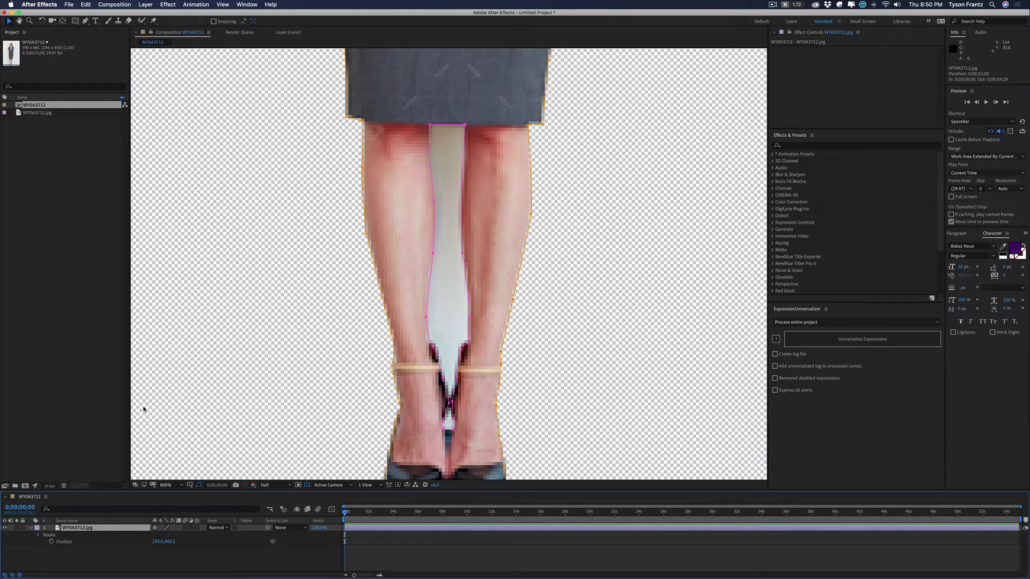
key("comma")
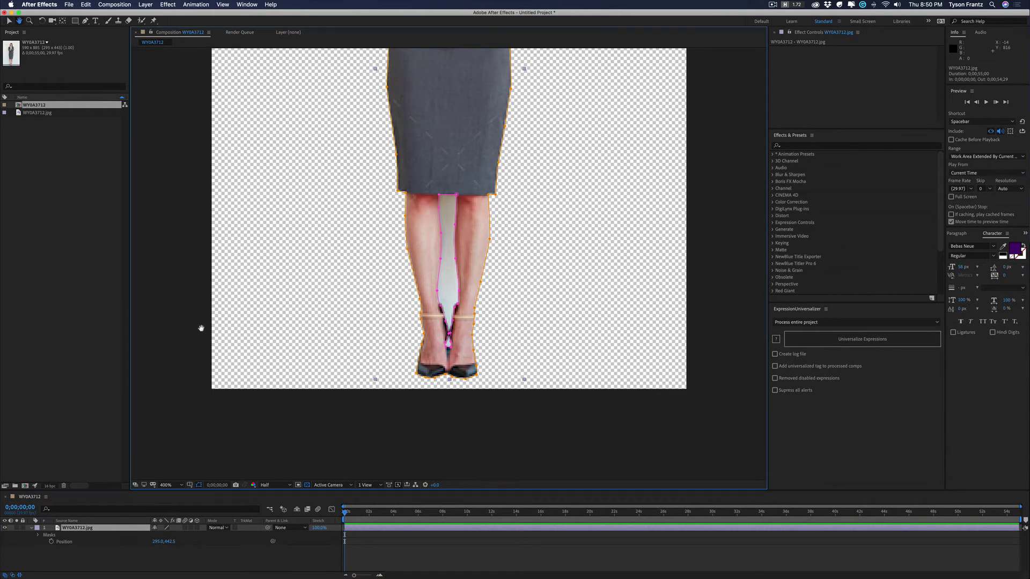
left_click_drag(131, 464, 131, 462)
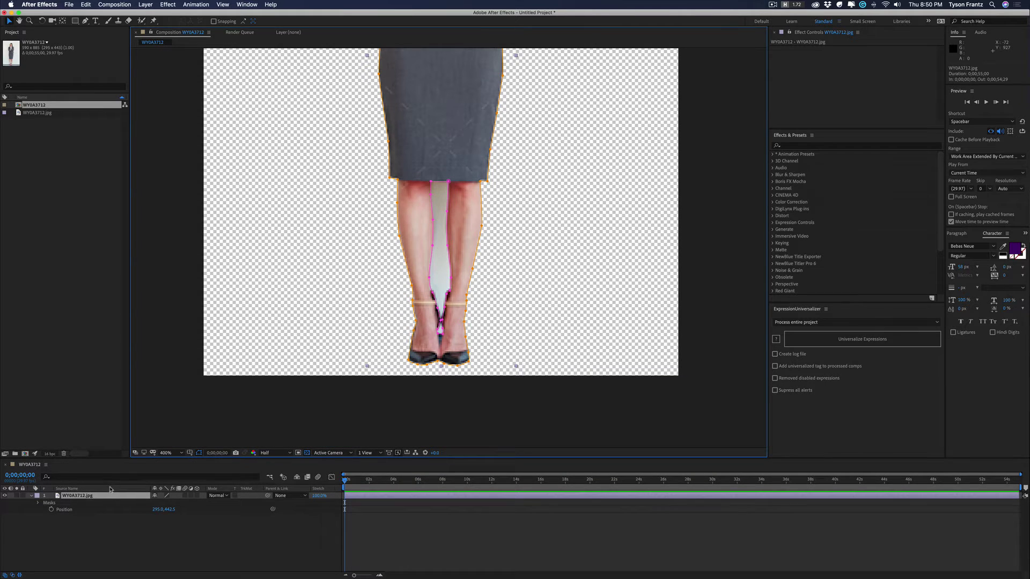
key("m")
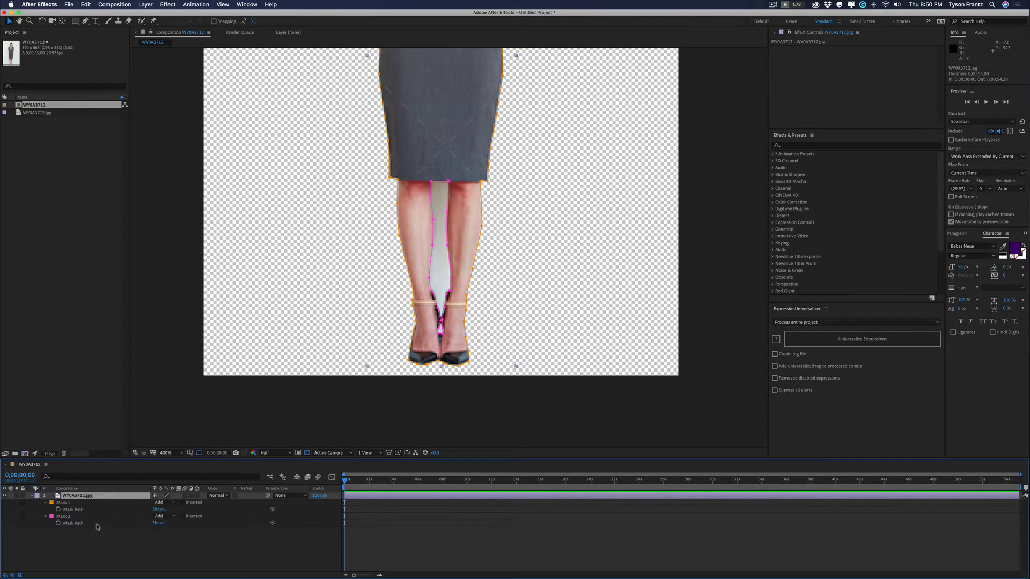
- Dock the Timeline panel back at full width beneath the Project and Composition panels
left_click_drag(110, 458, 116, 480)
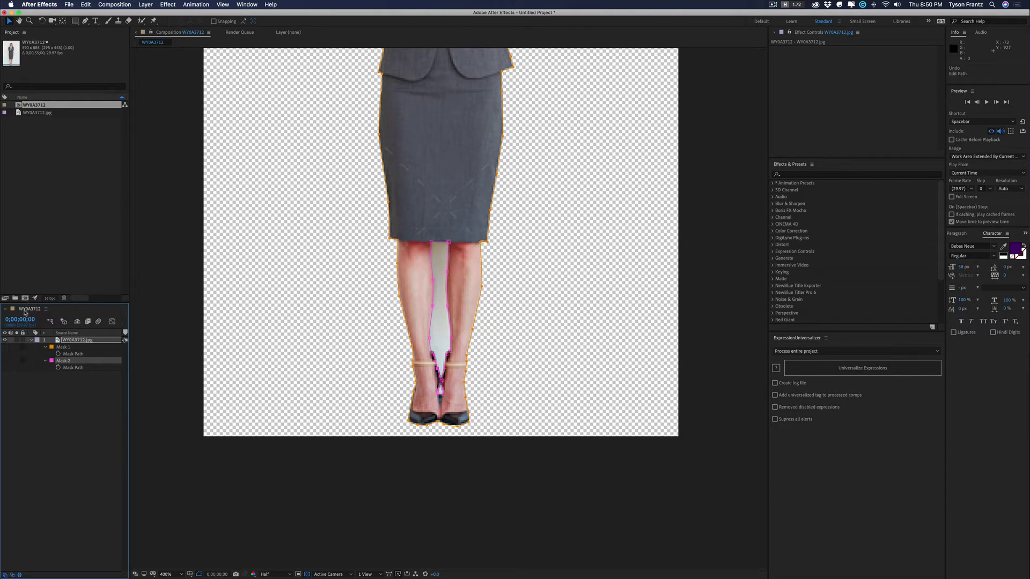
left_click_drag(26, 309, 227, 577)
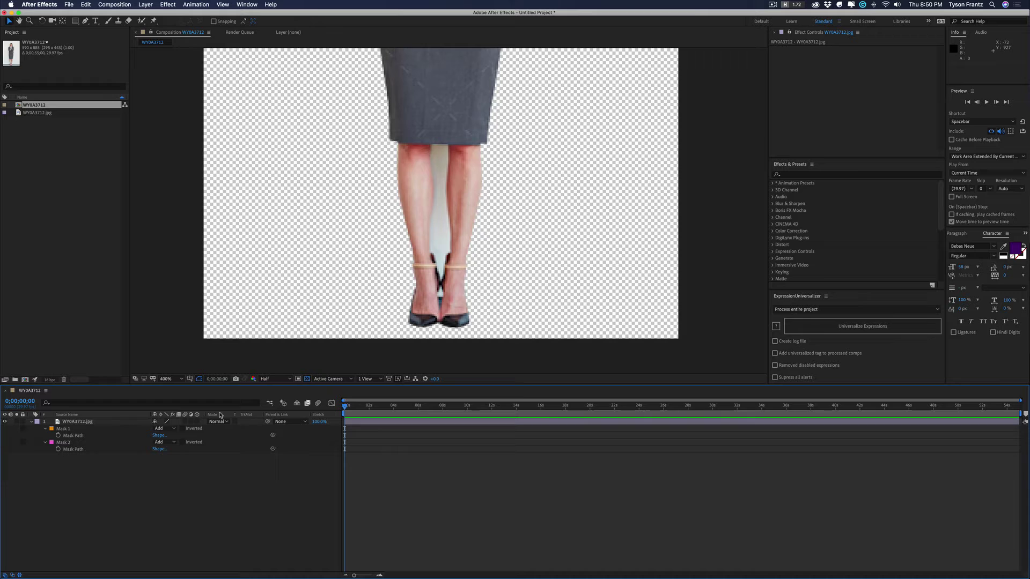
- Set the mode of Mask 2 on the WY0A3712.jpg layer to Subtract to cut out the gap between the legs
left_click(109, 423)
left_click(349, 283)
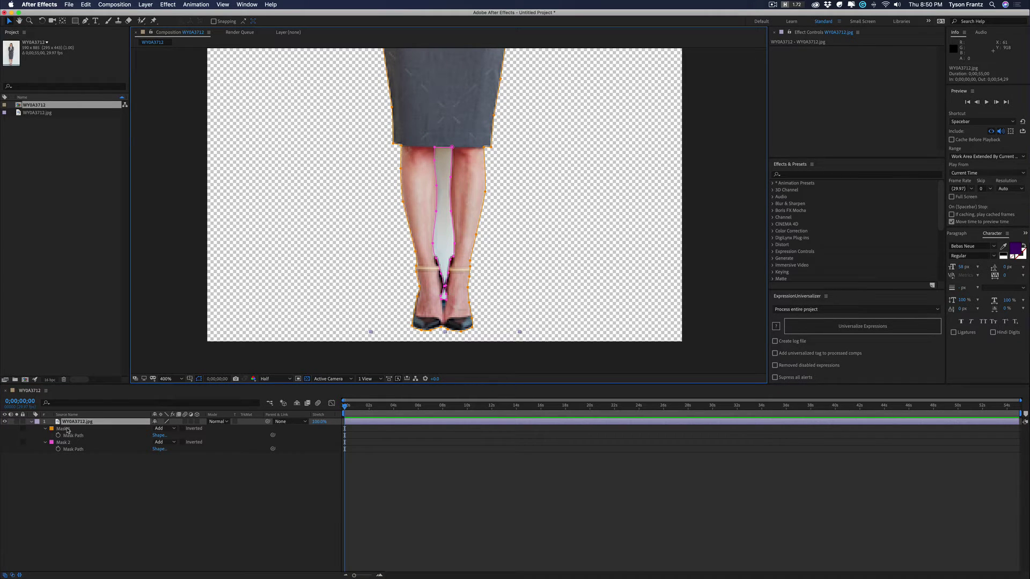
left_click(71, 443)
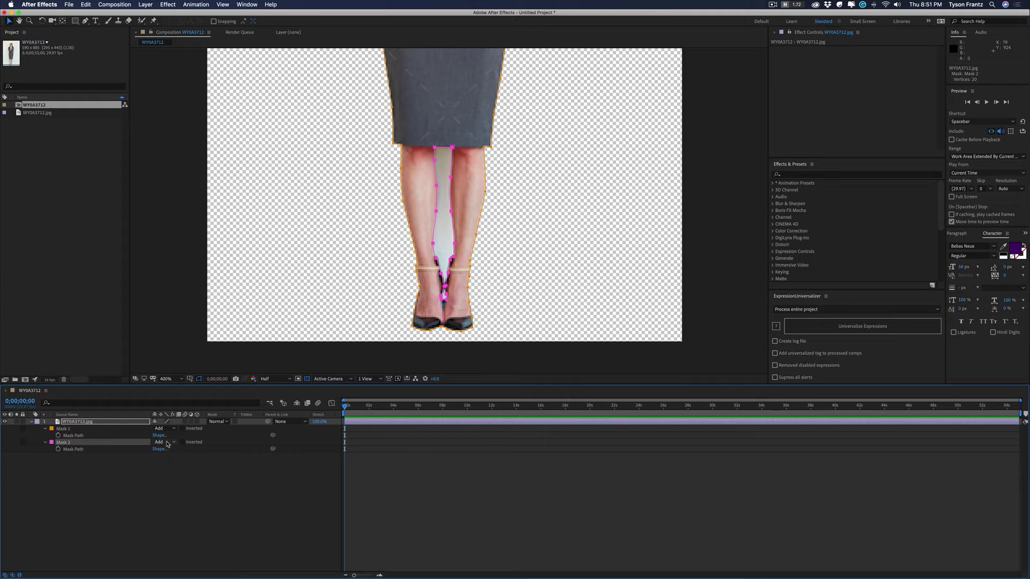
left_click(168, 444)
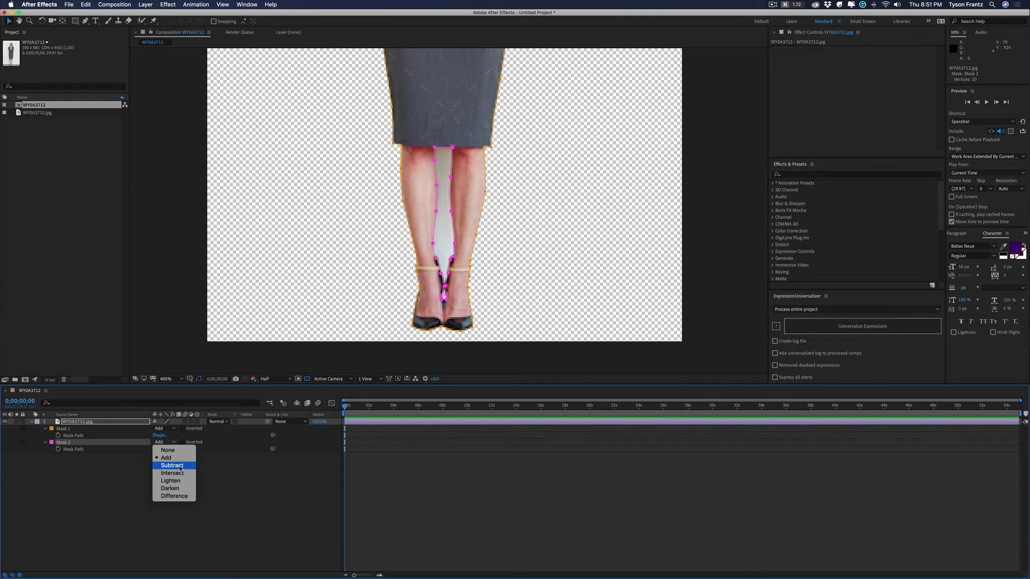
left_click(180, 468)
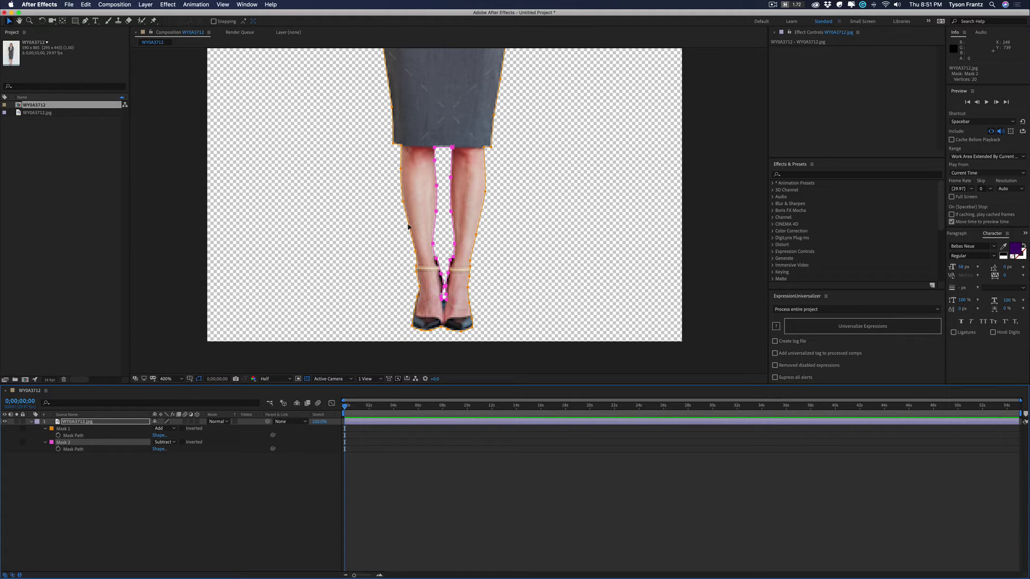
- Examine the woman's whole cutout at 200% with the layer and its masks deselected
scroll(443, 183, "up", 3)
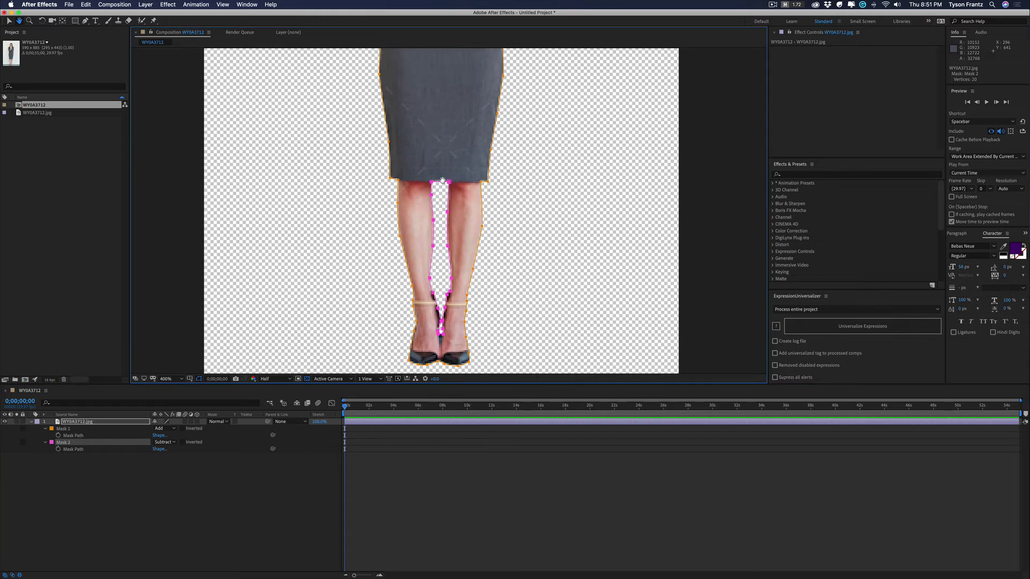
scroll(443, 182, "down", 2)
scroll(482, 242, "up", 3)
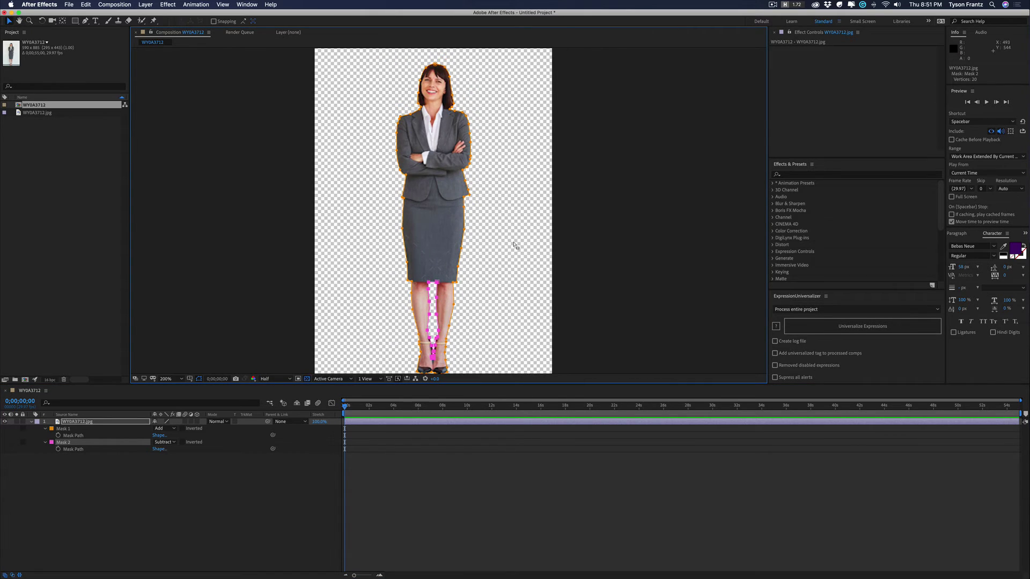
scroll(514, 284, "down", 2)
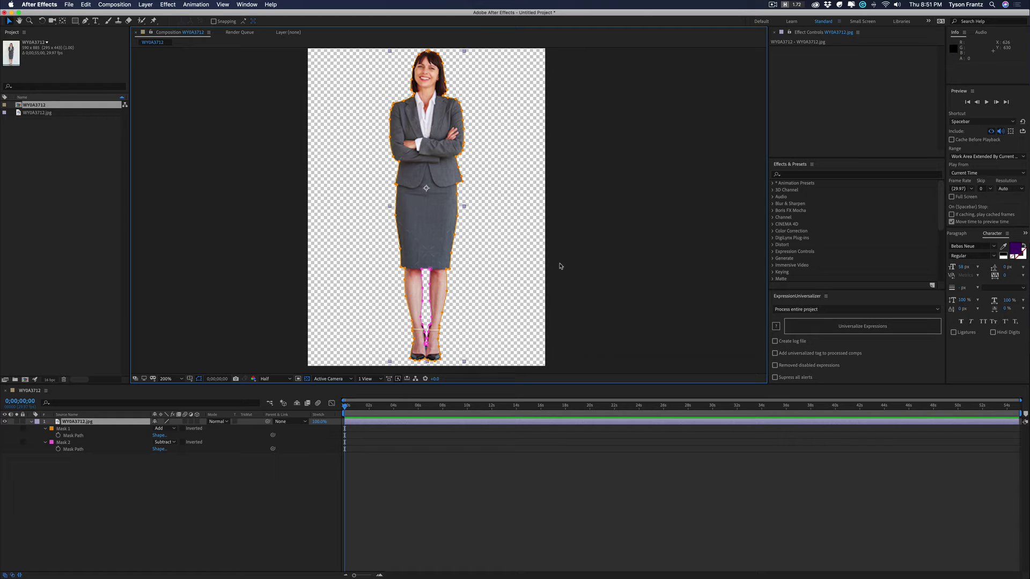
left_click(558, 265)
left_click(411, 205)
left_click(348, 201)
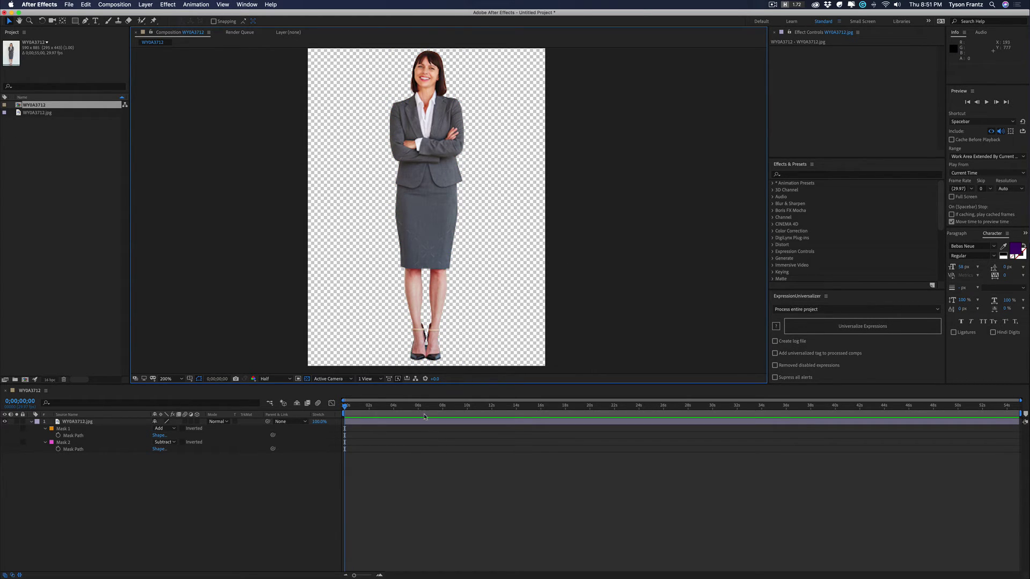